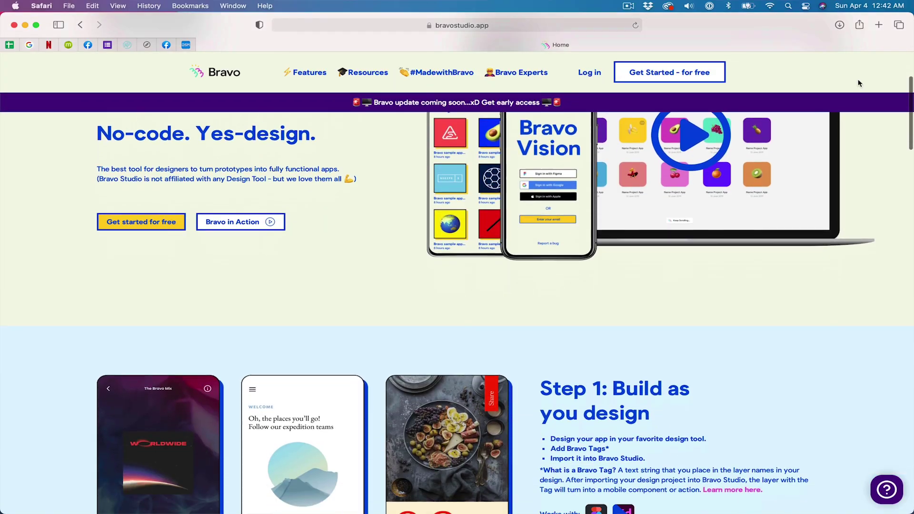
scroll(857, 83, down, 7)
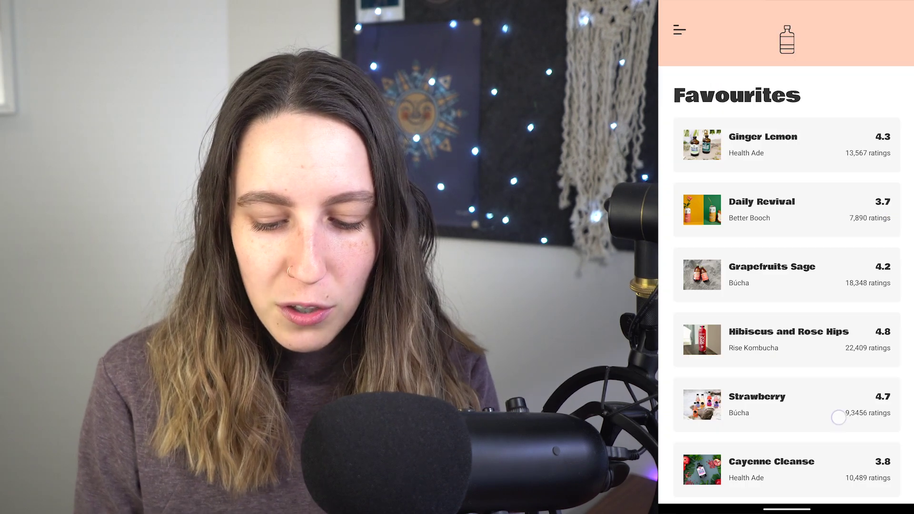
- In Bravo Vision, scroll the Favourites list and reach the Submit page via the hamburger drawer
drag(839, 417, 843, 299)
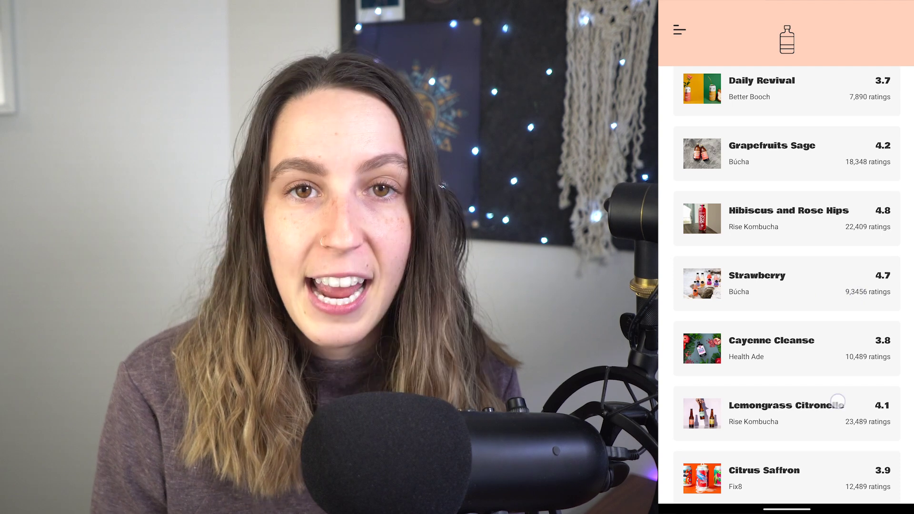
mouse_move(837, 401)
mouse_down()
mouse_move(832, 367)
mouse_move(832, 392)
mouse_up()
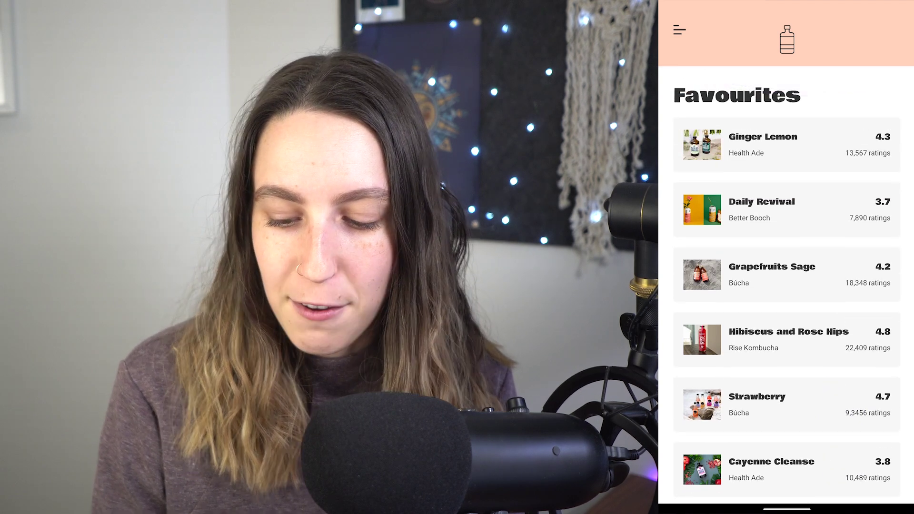
click(679, 30)
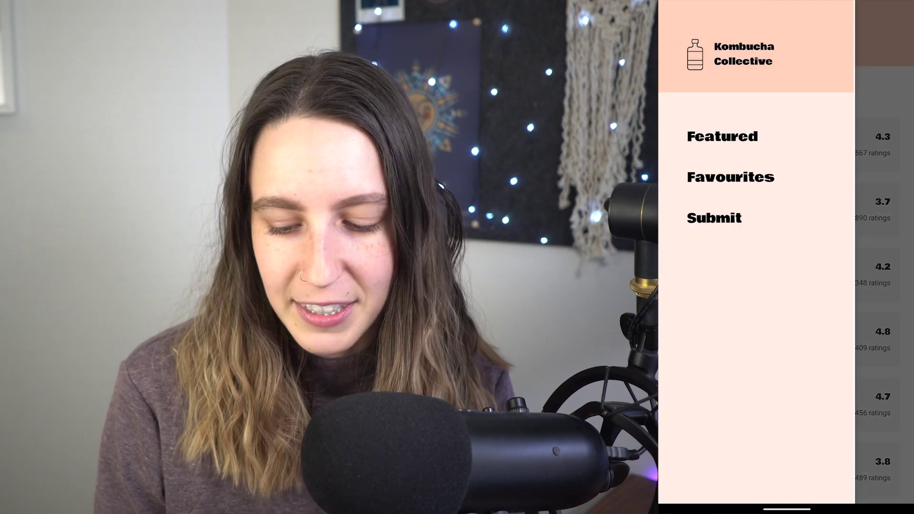
click(713, 219)
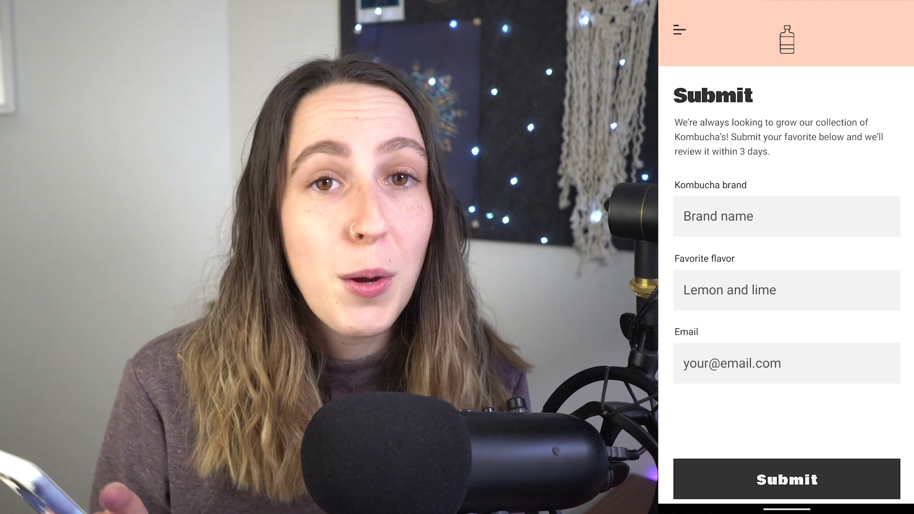
drag(830, 396, 838, 326)
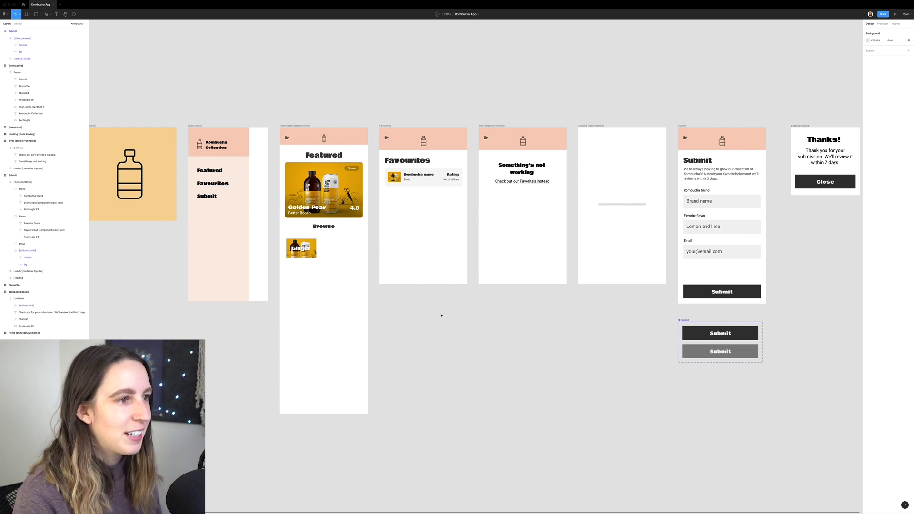
- Select and zoom in on the Loading screen frame, then begin renaming its layer
click(584, 139)
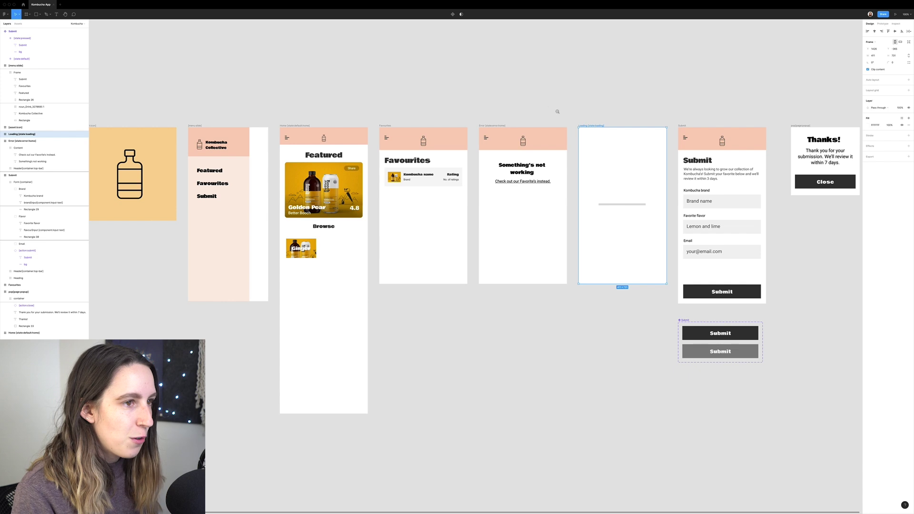
drag(548, 105, 681, 294)
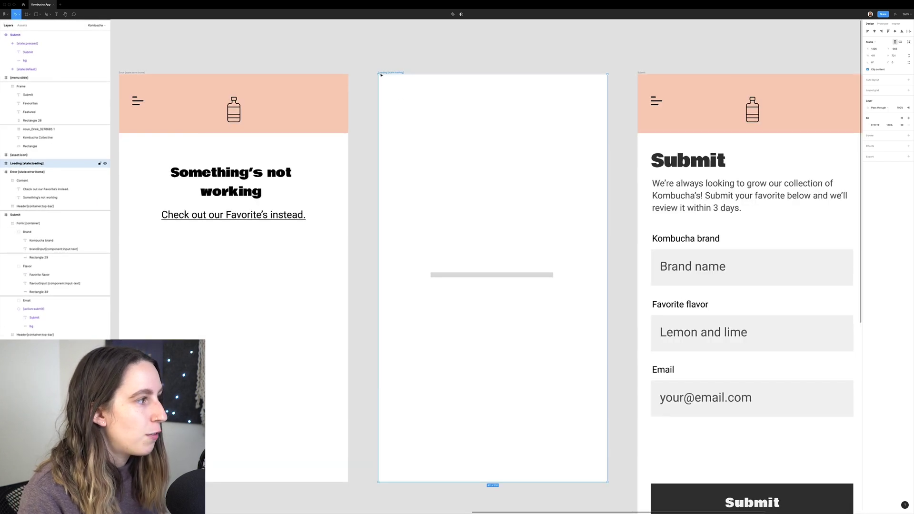
double_click(36, 164)
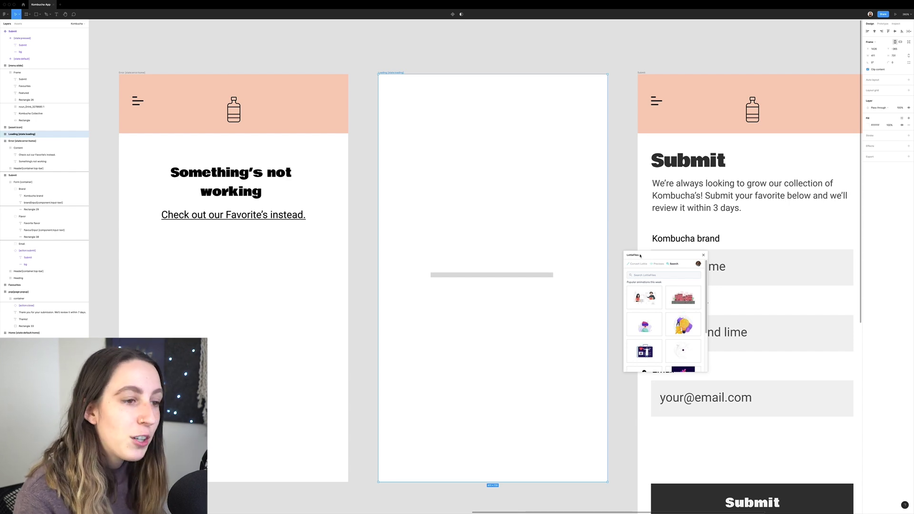
- Search LottieFiles for 'loading', insert an animation, and select its layer for renaming
click(626, 187)
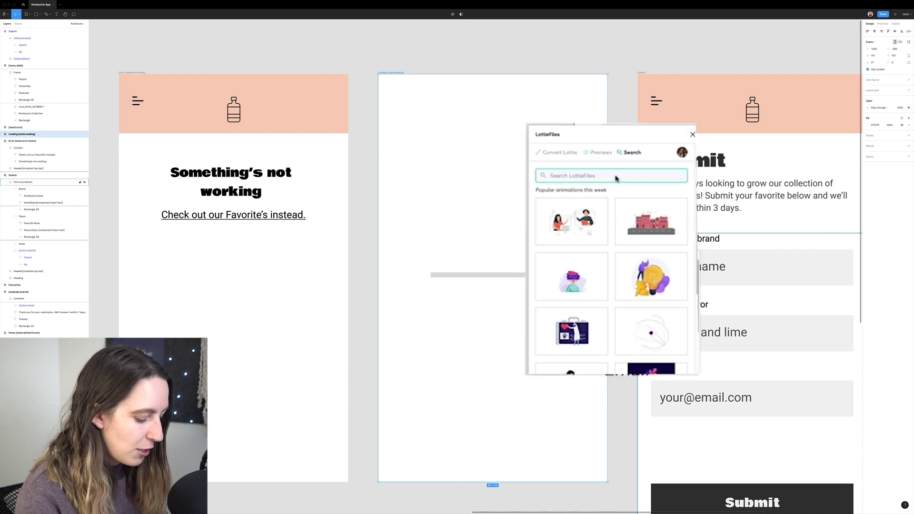
text(loading)
key(Return)
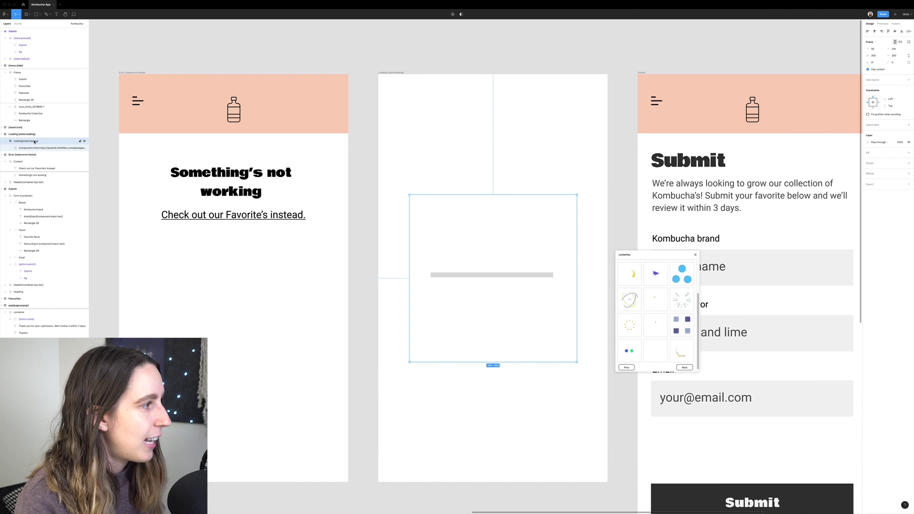
click(62, 148)
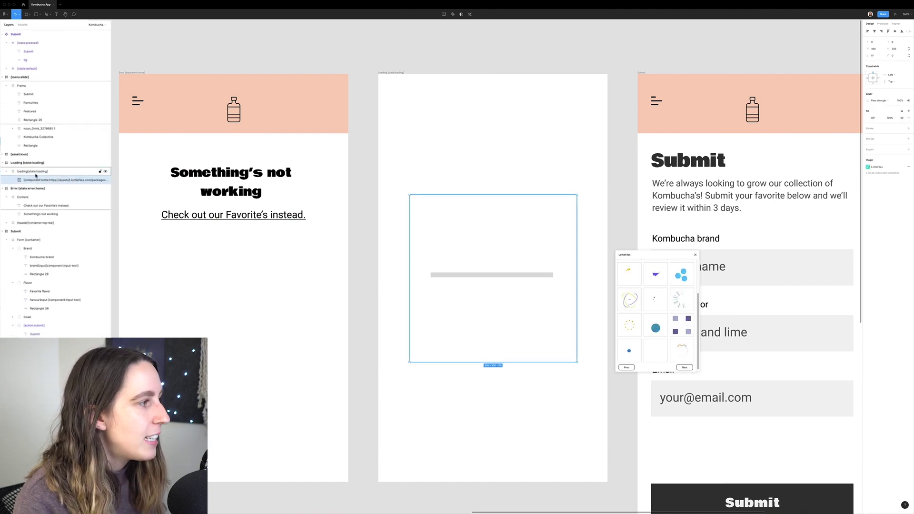
double_click(79, 175)
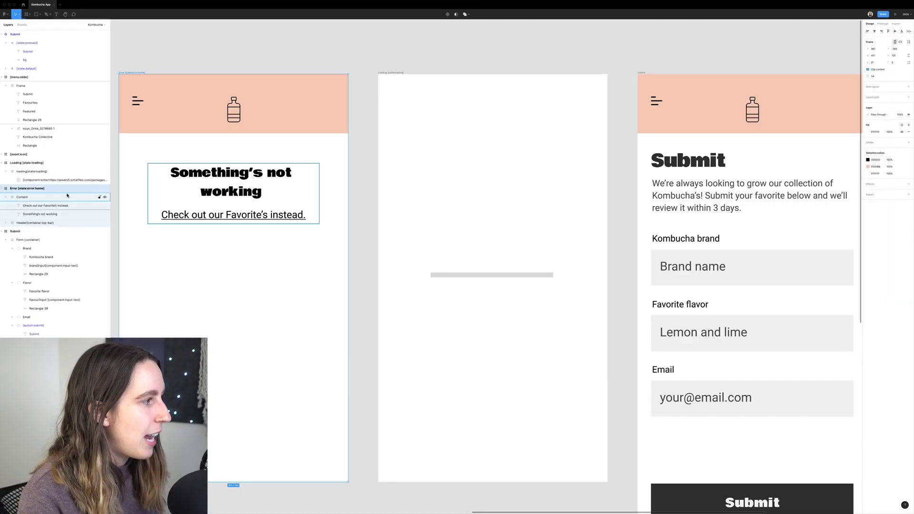
- Start renaming the Error screen layer, then select the Home screen frame on the canvas
double_click(22, 189)
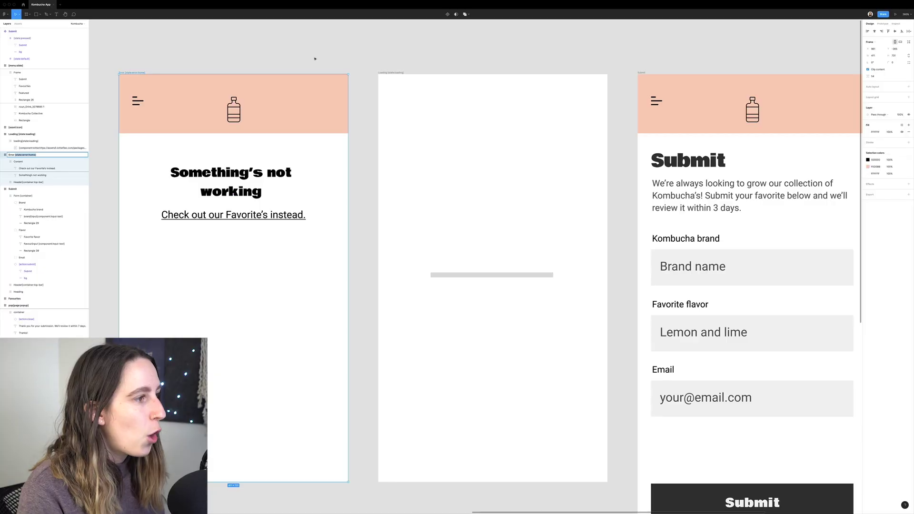
scroll(327, 189, down, 5)
scroll(327, 188, up, 5)
scroll(327, 189, left, 4)
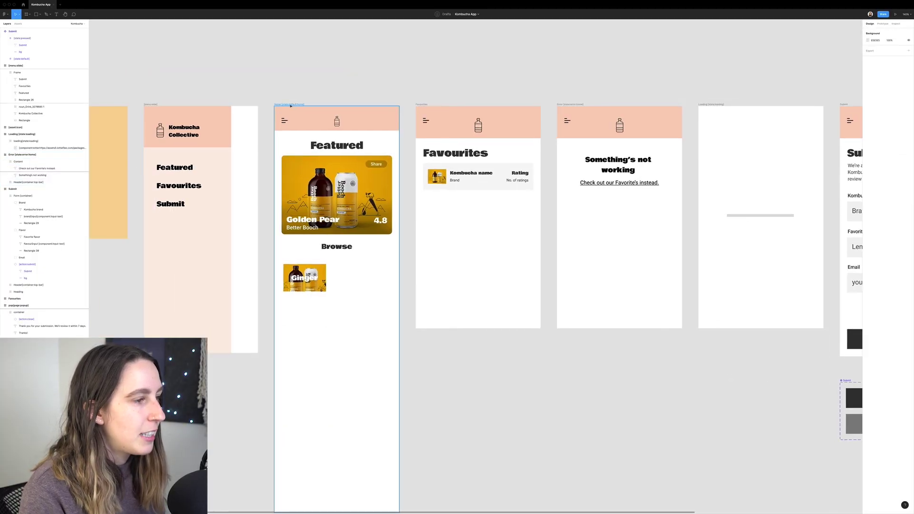
click(379, 158)
- Select the Error screen frame and edit its layer name holding the [state:error:home] tag
scroll(379, 158, up, 3)
scroll(379, 161, up, 1)
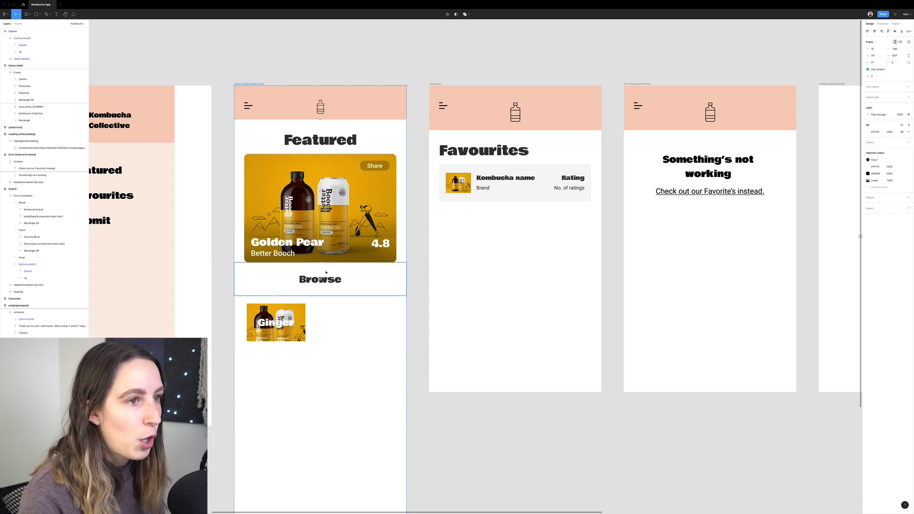
scroll(326, 272, right, 5)
click(487, 153)
key(Escape)
click(476, 95)
scroll(530, 151, right, 3)
ctrl+scroll(469, 171, up, 3)
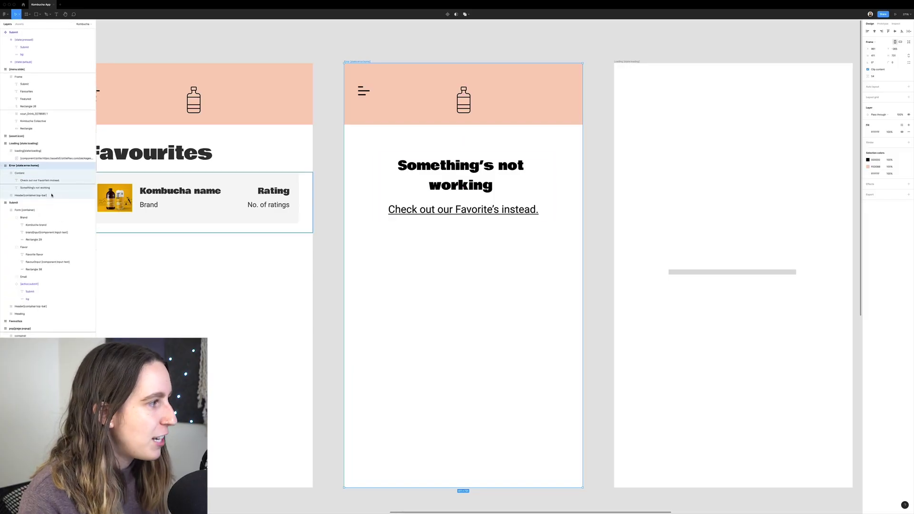
double_click(33, 155)
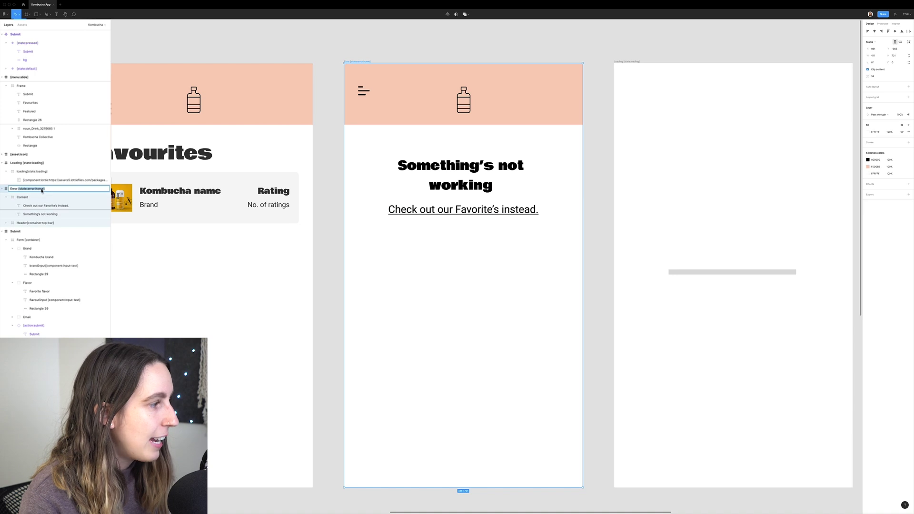
click(40, 190)
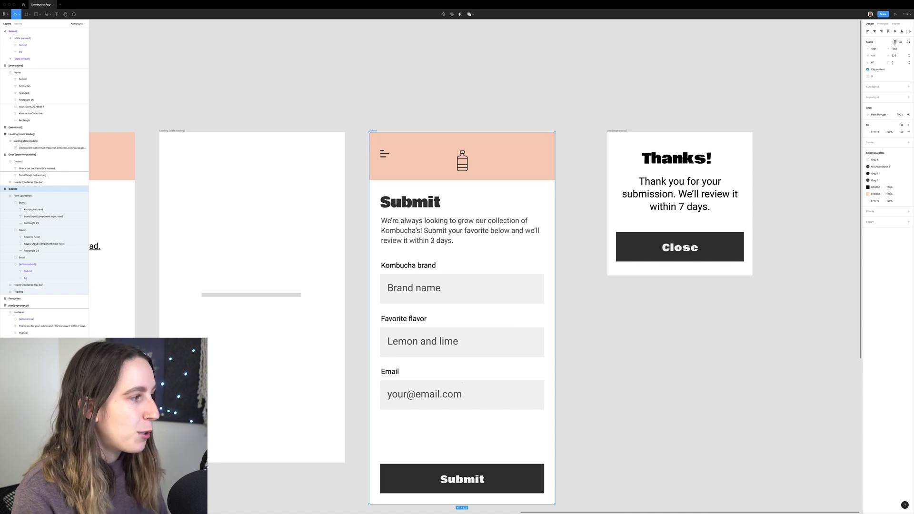
click(21, 195)
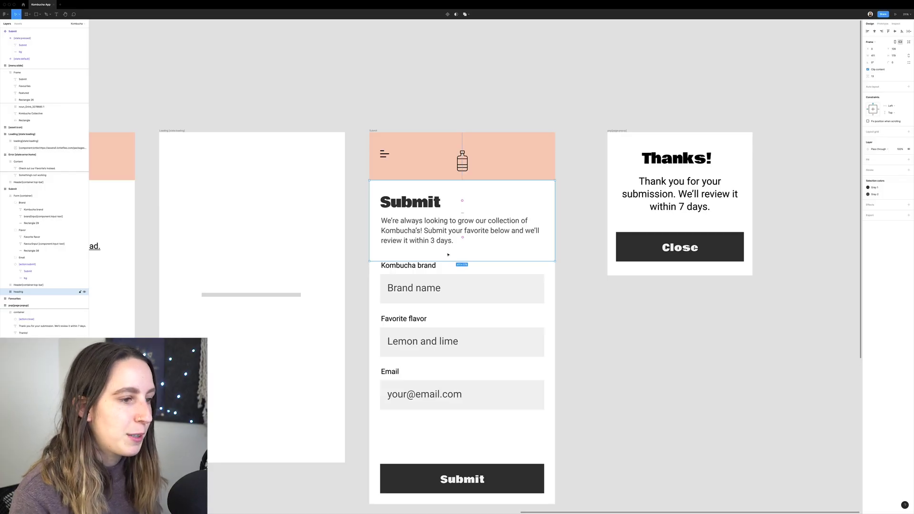
click(446, 287)
double_click(446, 287)
double_click(446, 287)
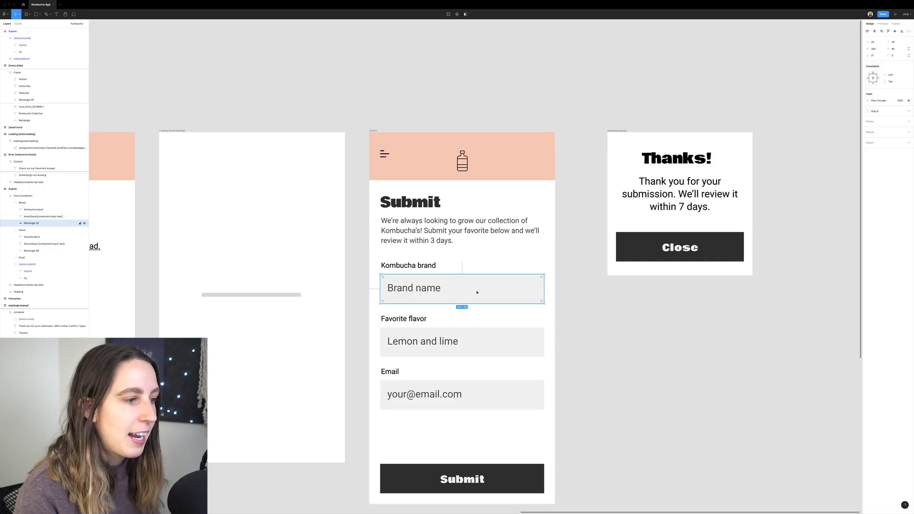
click(418, 291)
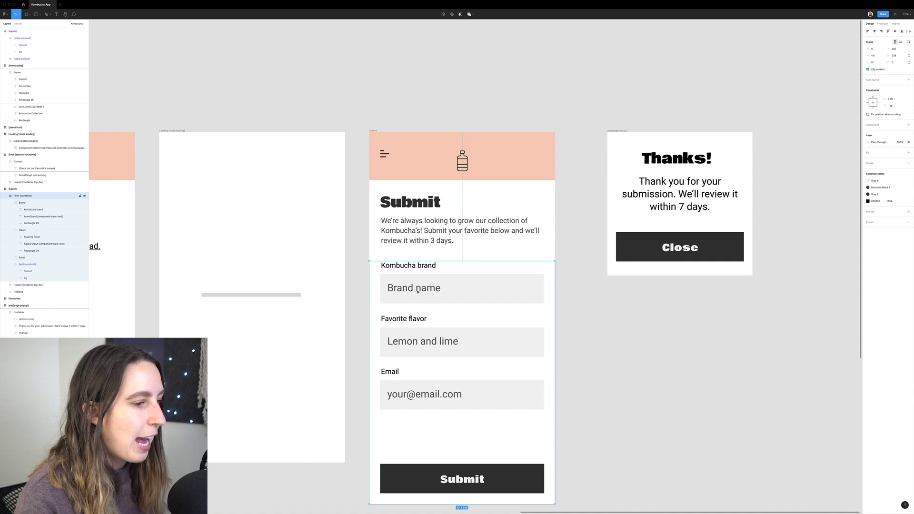
click(418, 291)
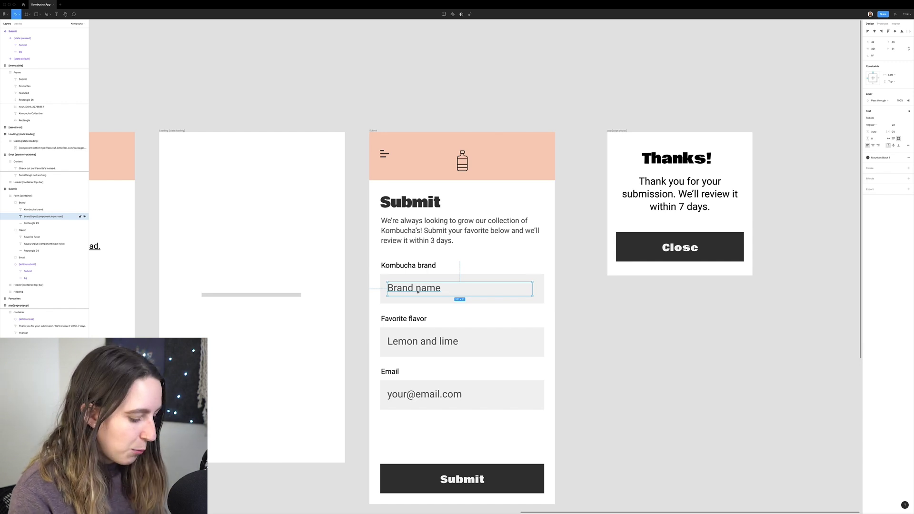
double_click(418, 291)
text(Good Buzz)
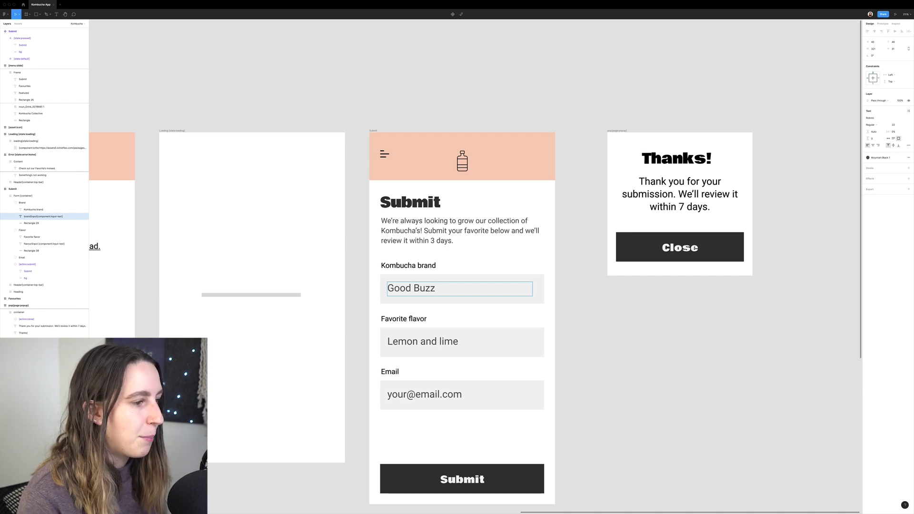
key(ctrl+z)
key(Escape)
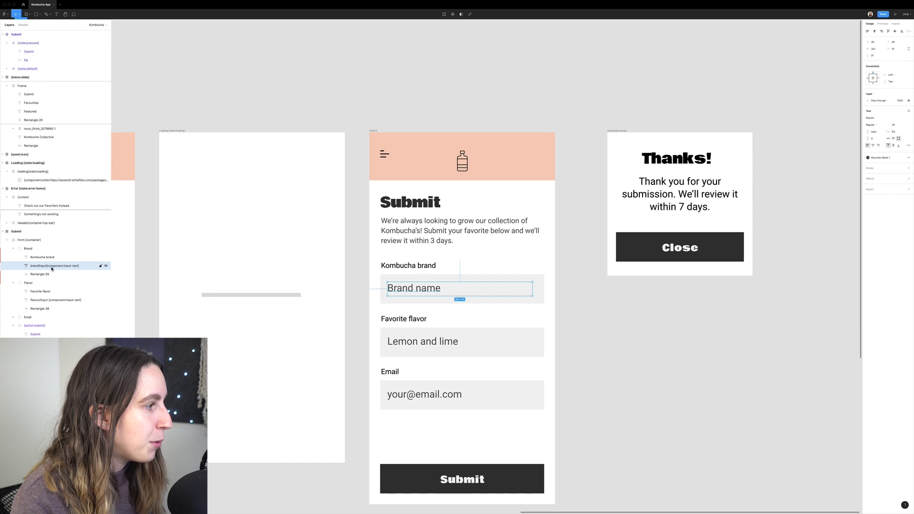
double_click(43, 266)
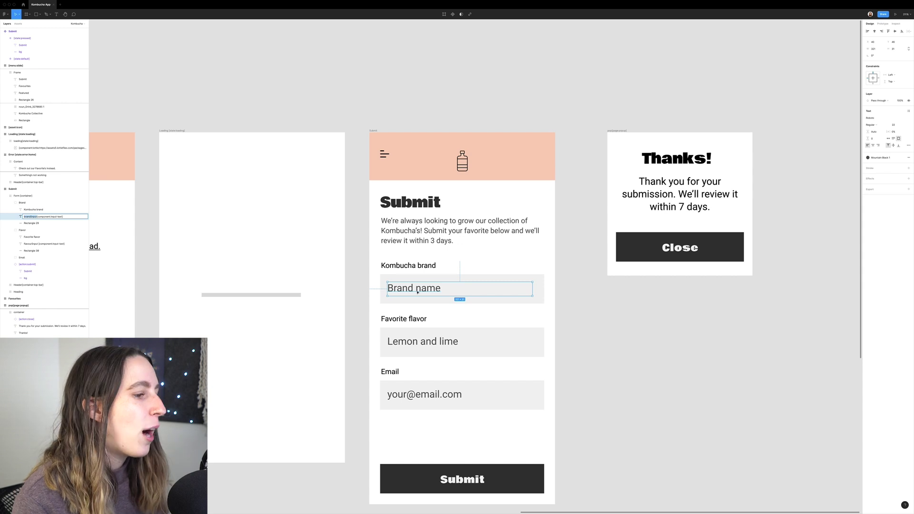
key(Escape)
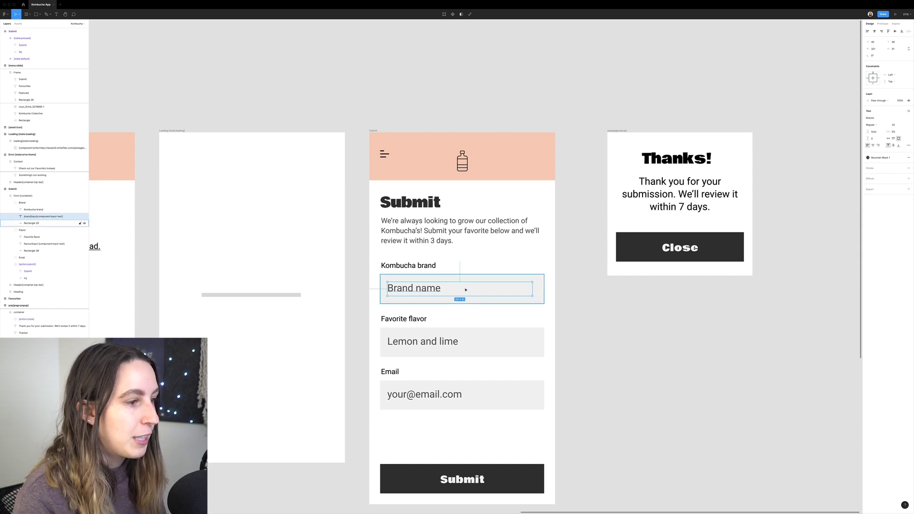
click(429, 346)
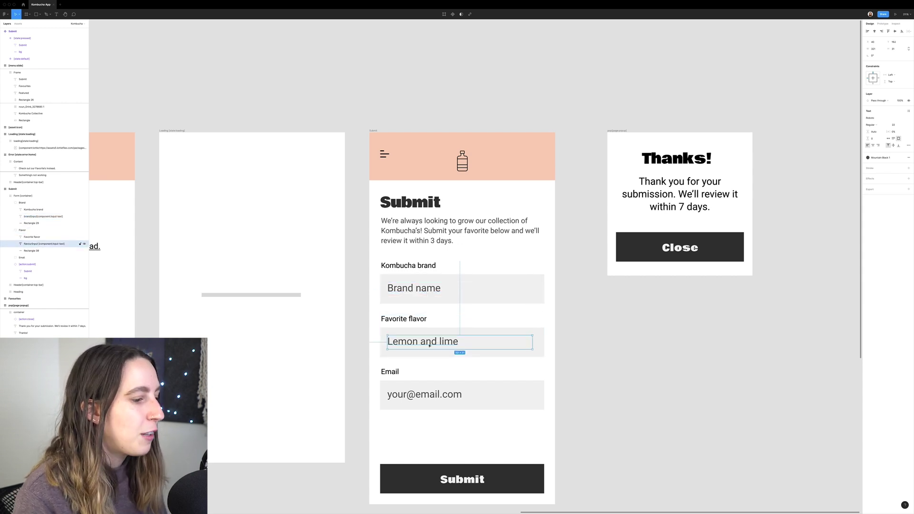
click(418, 395)
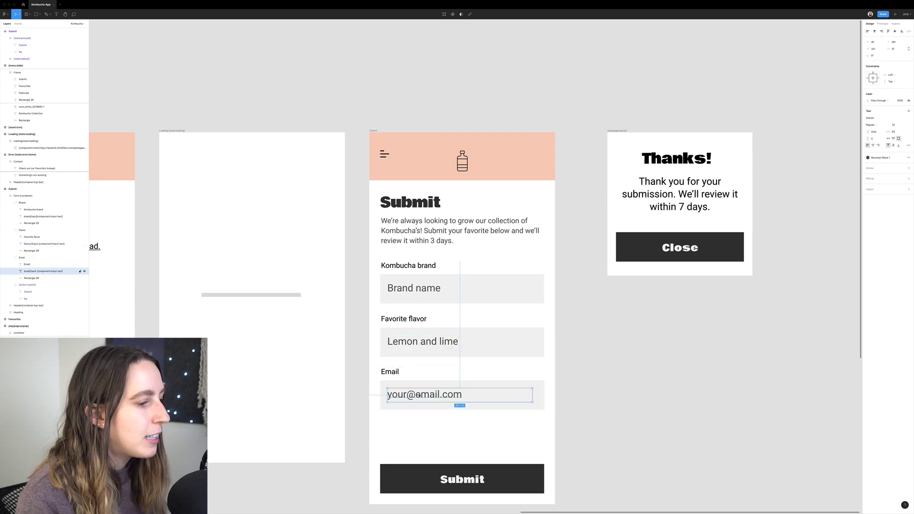
click(433, 342)
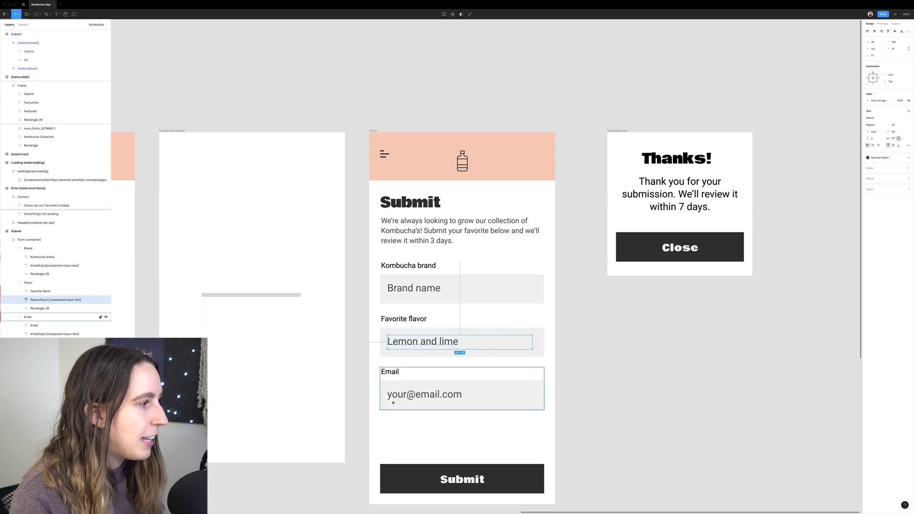
click(55, 333)
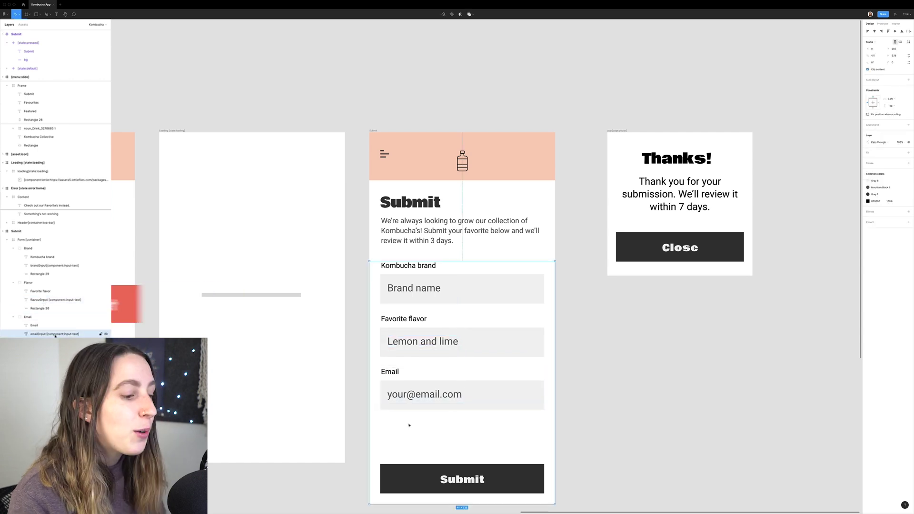
click(442, 481)
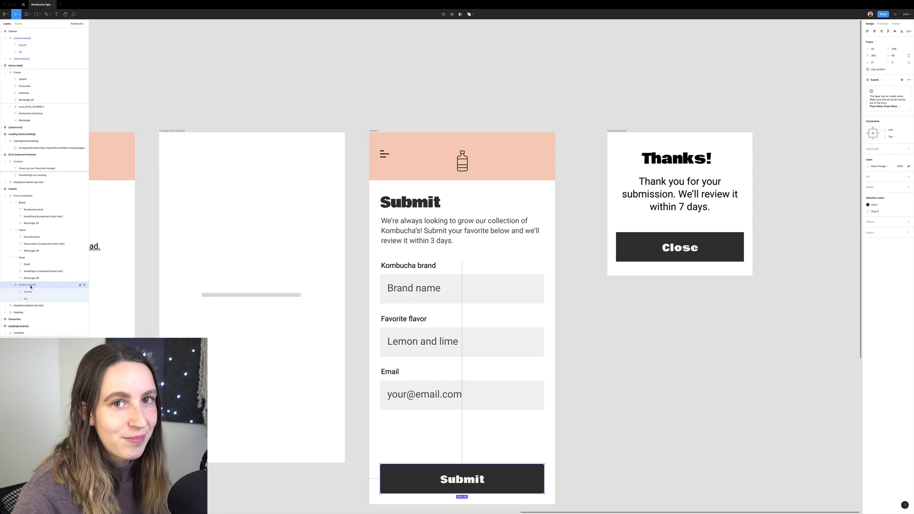
- Inspect the Submit button's state:default and grey state:pressed variants below the form
scroll(587, 440, down, 5)
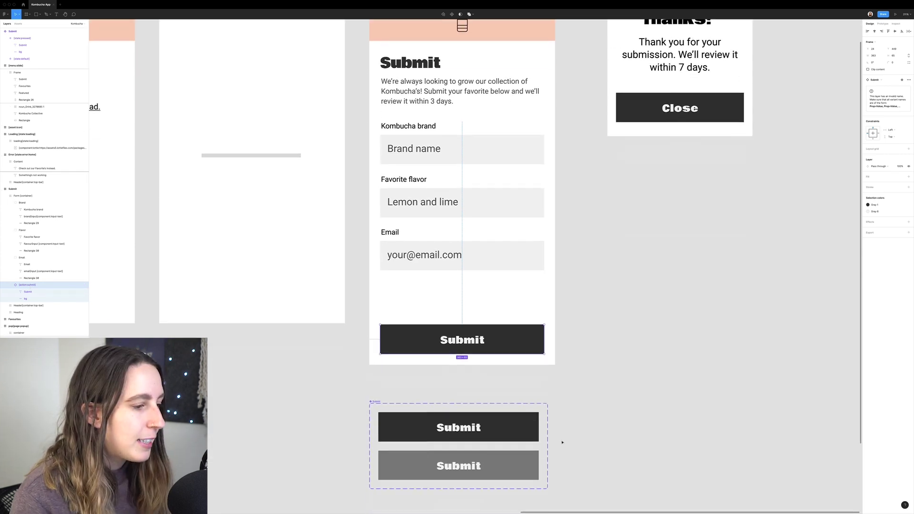
scroll(562, 442, down, 1)
click(449, 423)
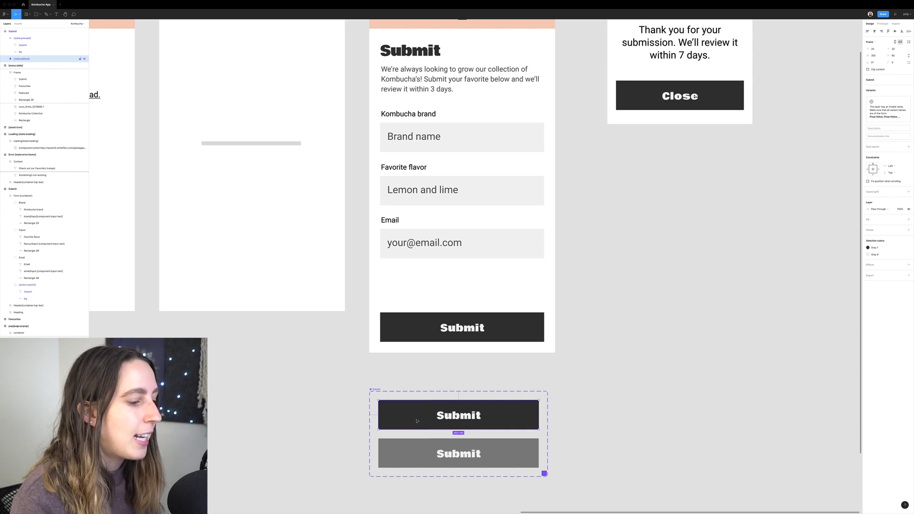
click(414, 451)
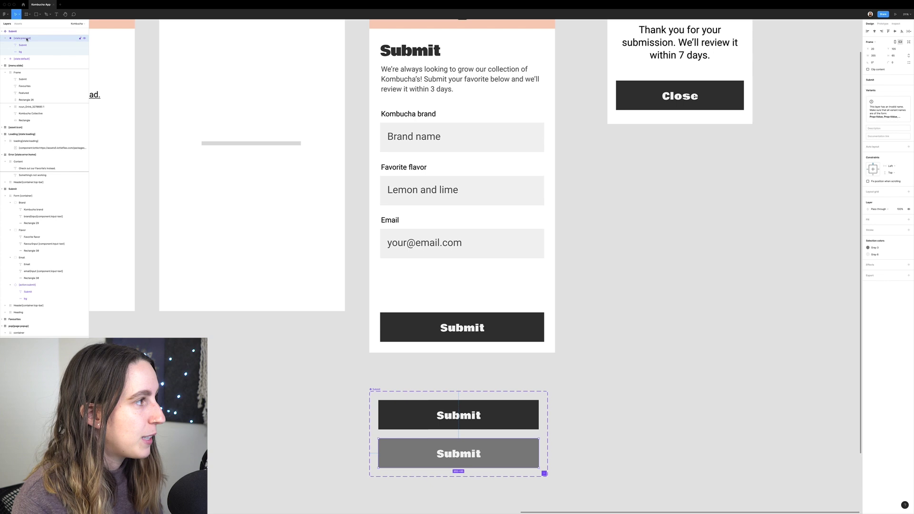
click(26, 59)
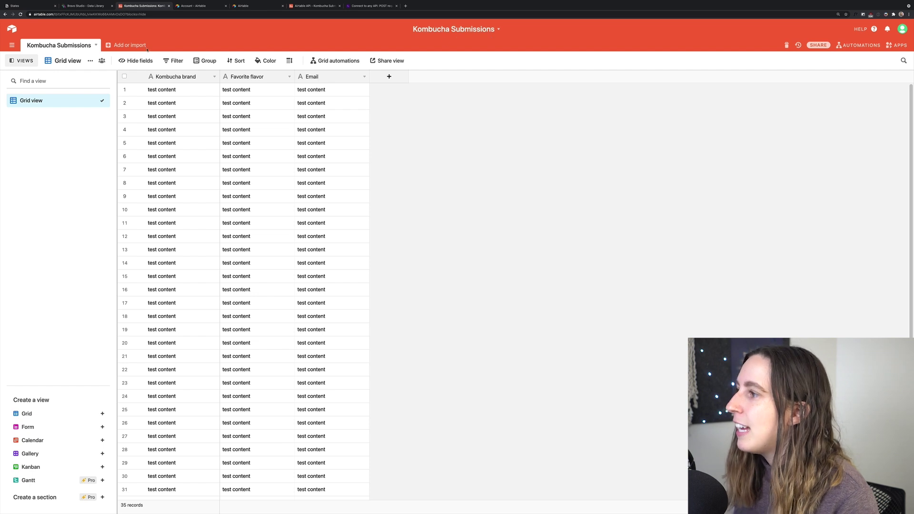
- Review the Kombucha brand, Favorite flavor and Email columns, then return to Bravo Studio's Data Library
click(176, 76)
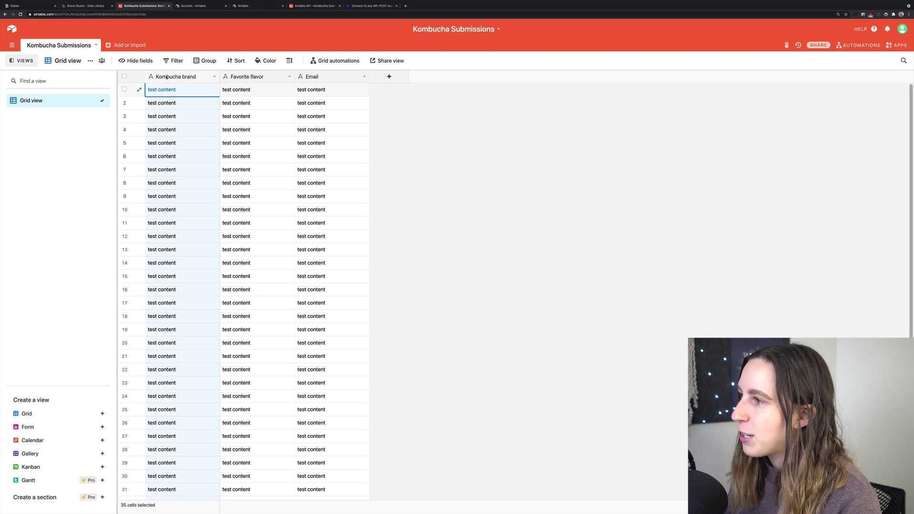
click(245, 79)
click(307, 76)
click(193, 77)
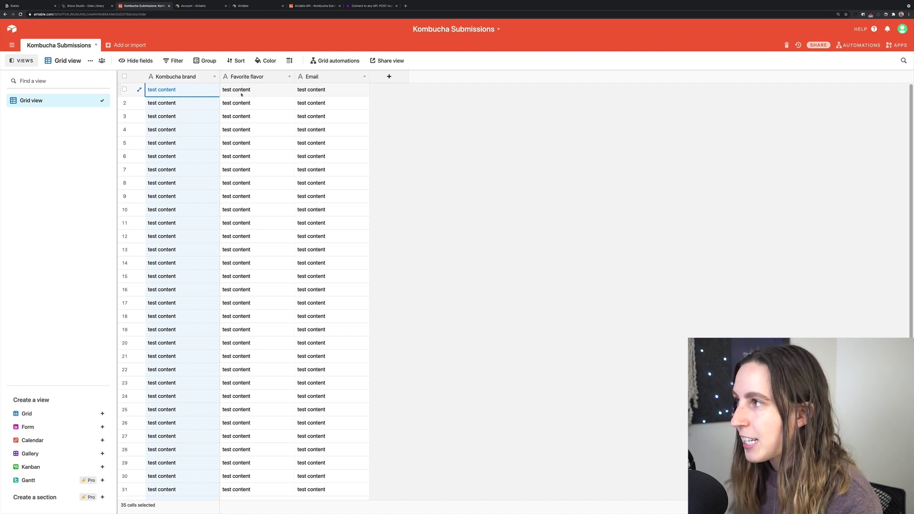
click(85, 5)
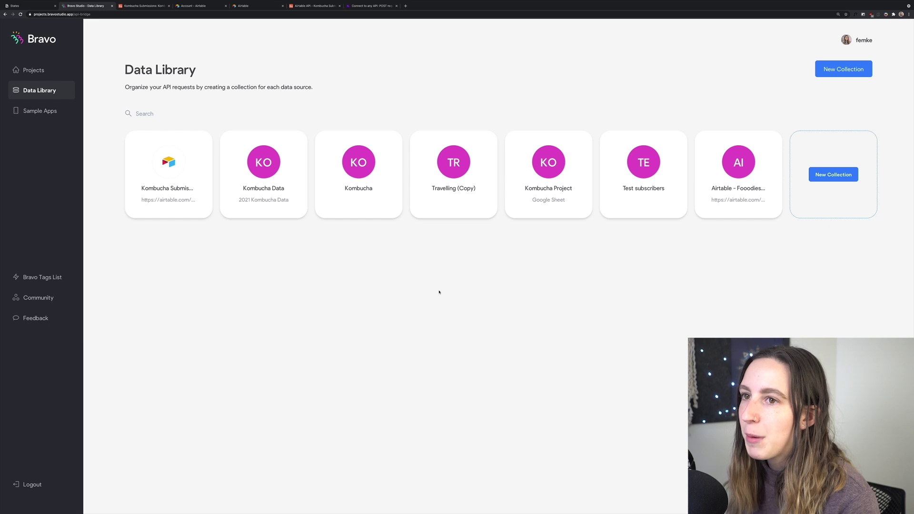
- Start a new Airtable collection and copy the Kombucha Submissions base share link
click(826, 70)
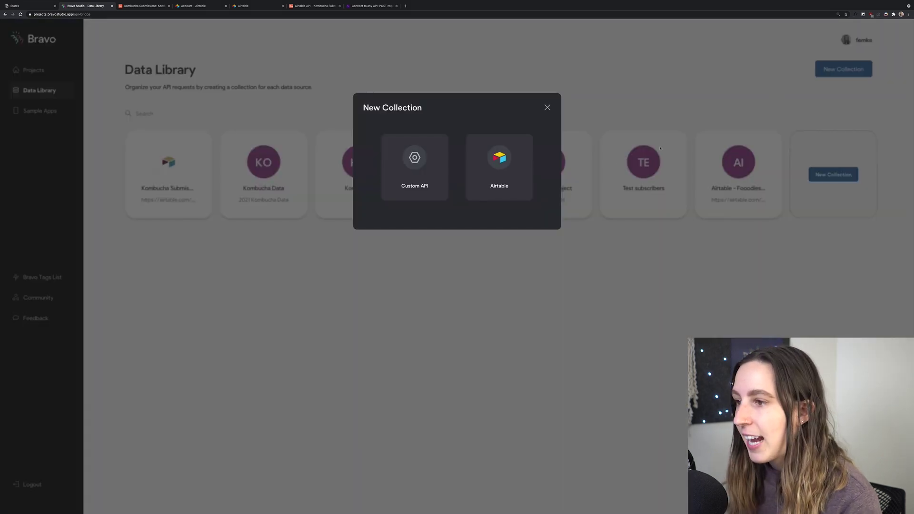
click(493, 168)
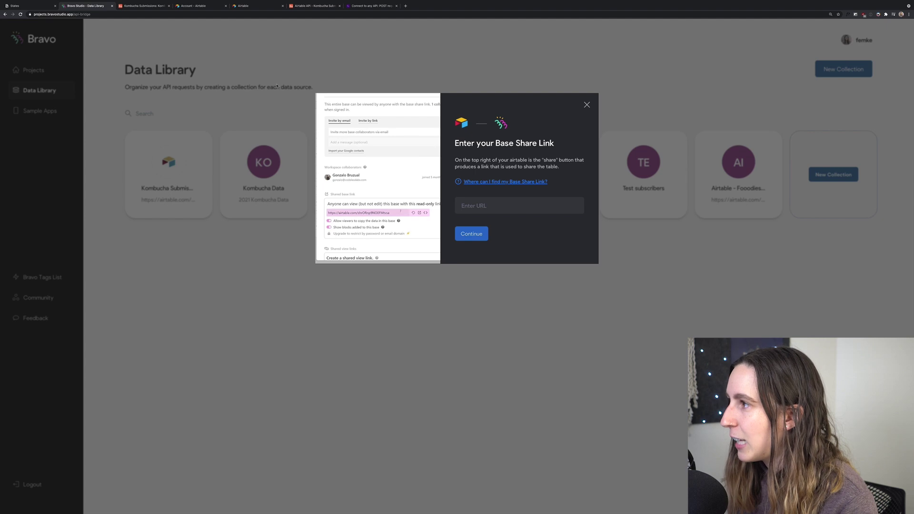
click(159, 7)
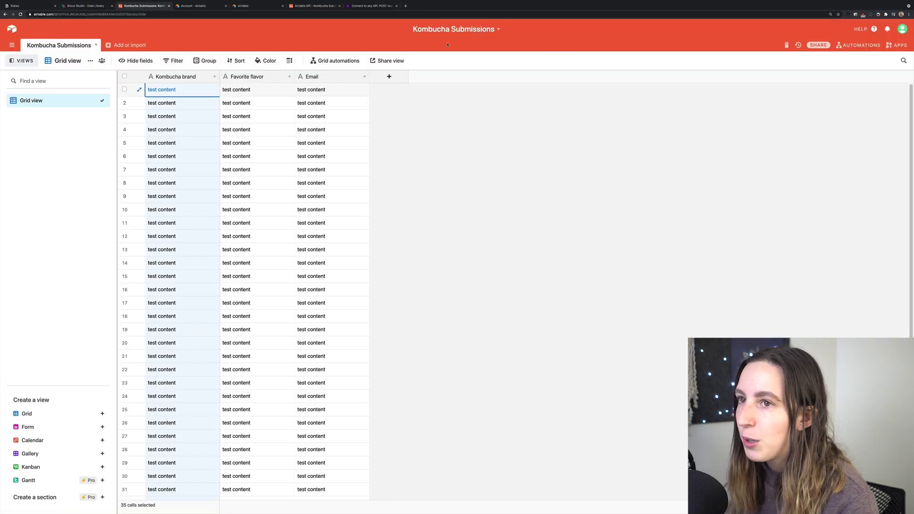
click(818, 45)
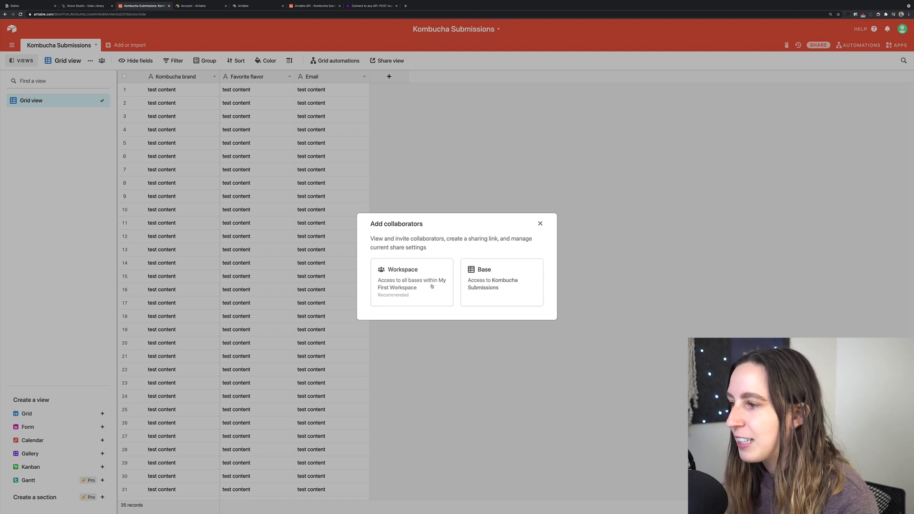
click(499, 277)
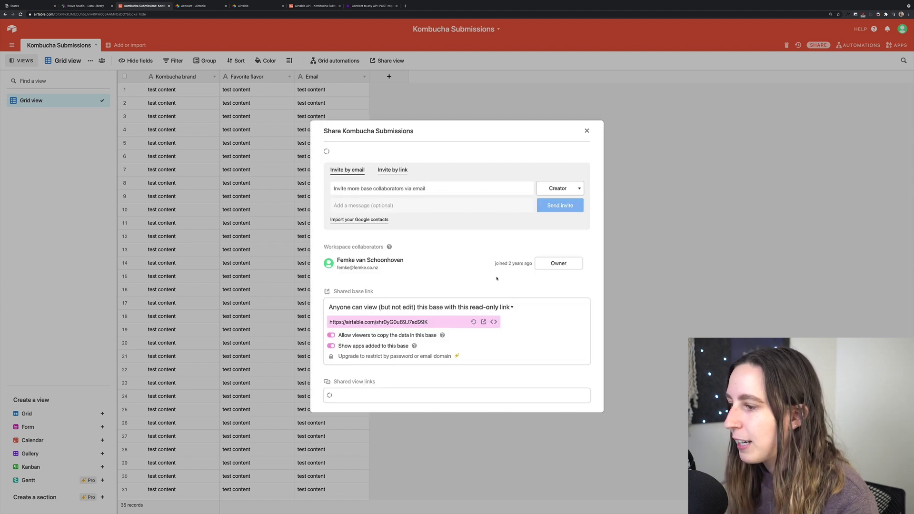
click(438, 318)
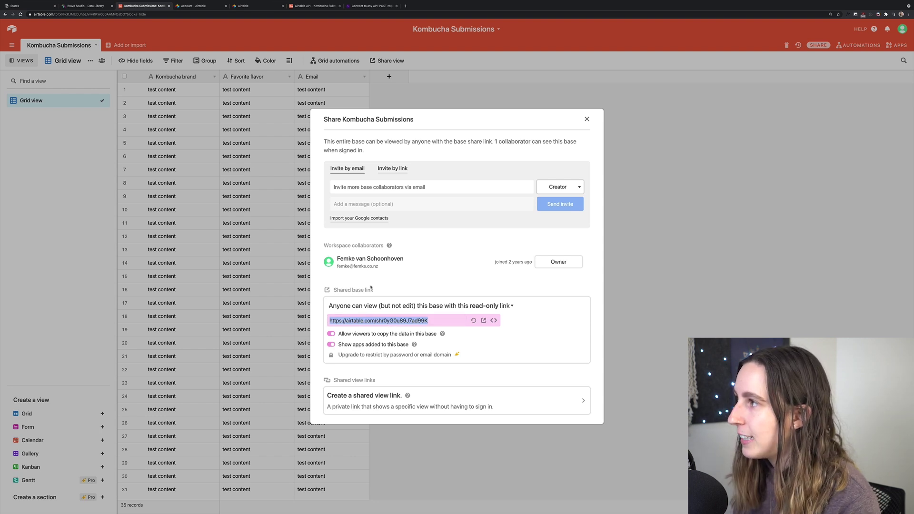
- Paste the base share link into Bravo Studio's Enter URL field and continue
key(ctrl+shift+Tab)
click(504, 204)
key(ctrl+v)
click(479, 235)
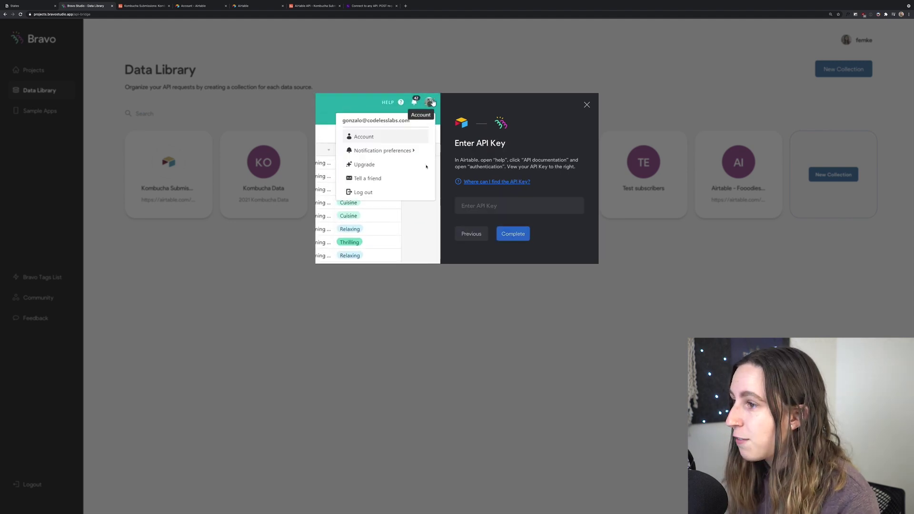
- Open the Airtable account overview and select the personal API key
click(197, 6)
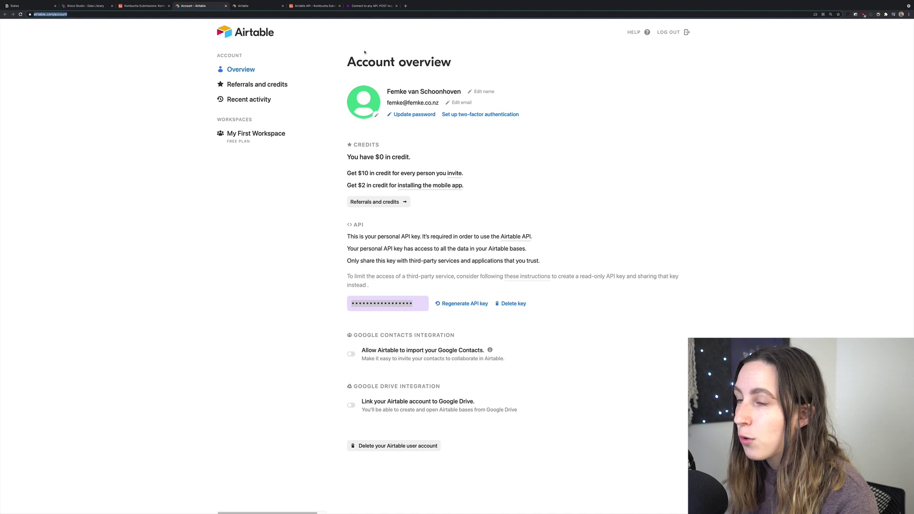
drag(356, 61, 477, 71)
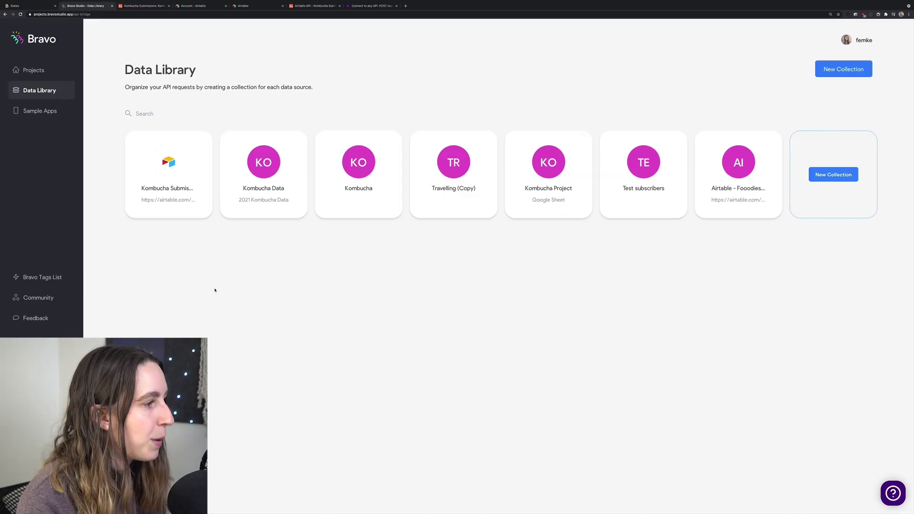
- Open the Kombucha Submissions collection and review its Bearer authorization header and Brand, Flavor, Email parameters
click(165, 178)
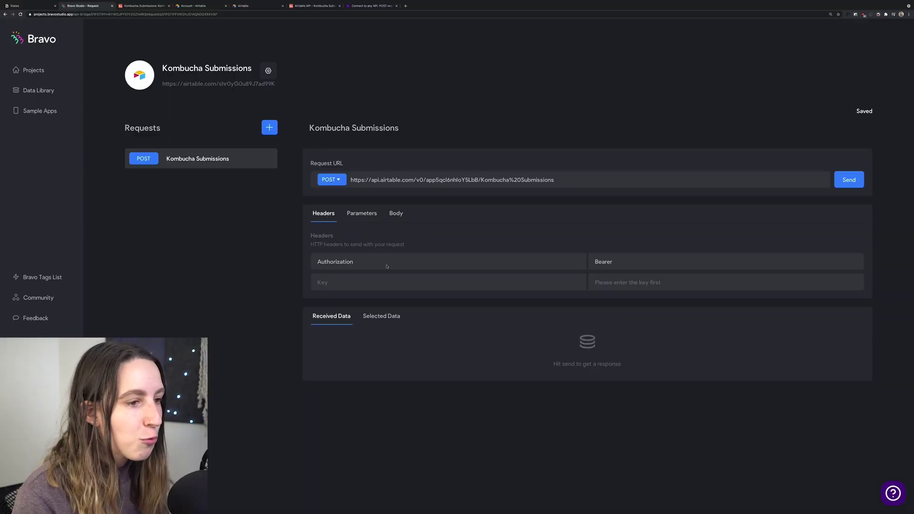
double_click(600, 262)
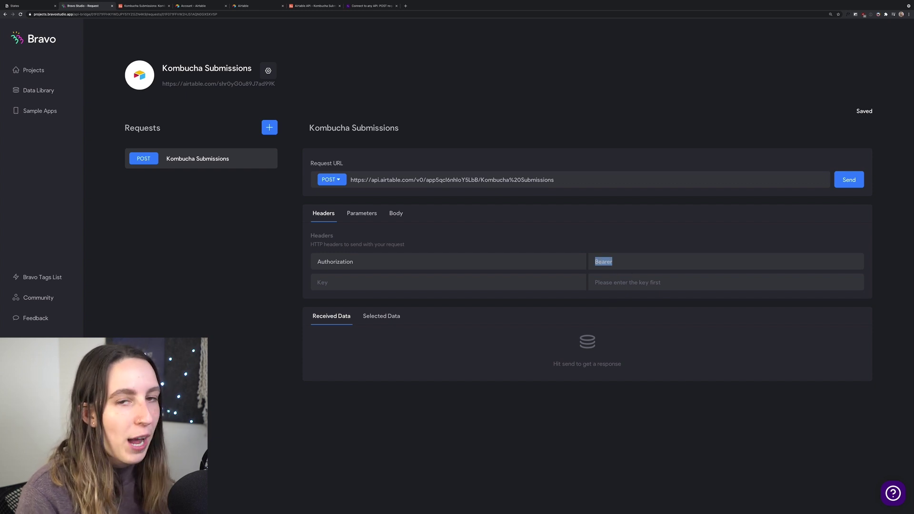
click(678, 268)
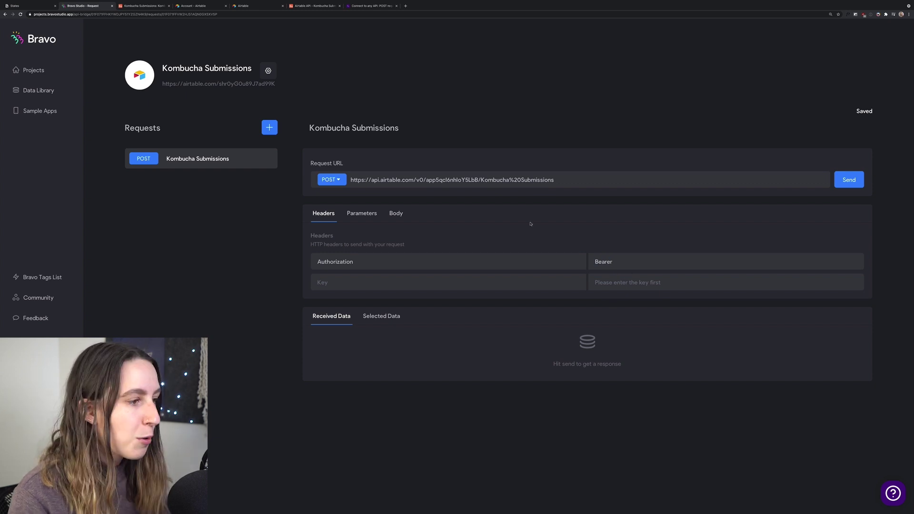
click(362, 214)
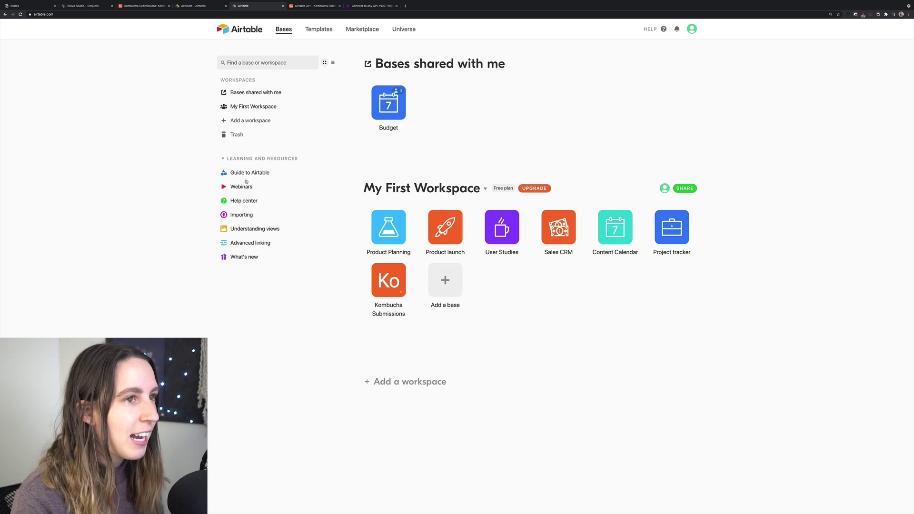
- Open the Kombucha Submissions API docs at Create records and select the example JSON body
click(651, 31)
click(603, 158)
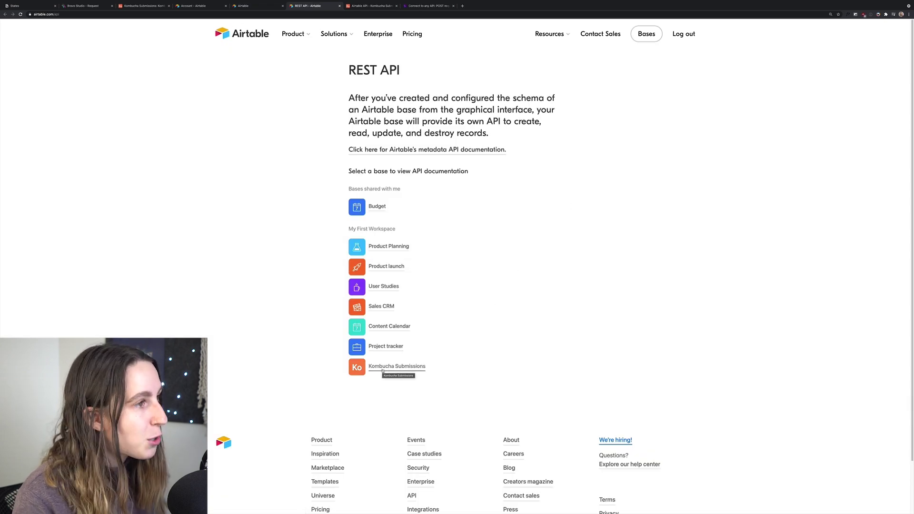
click(382, 369)
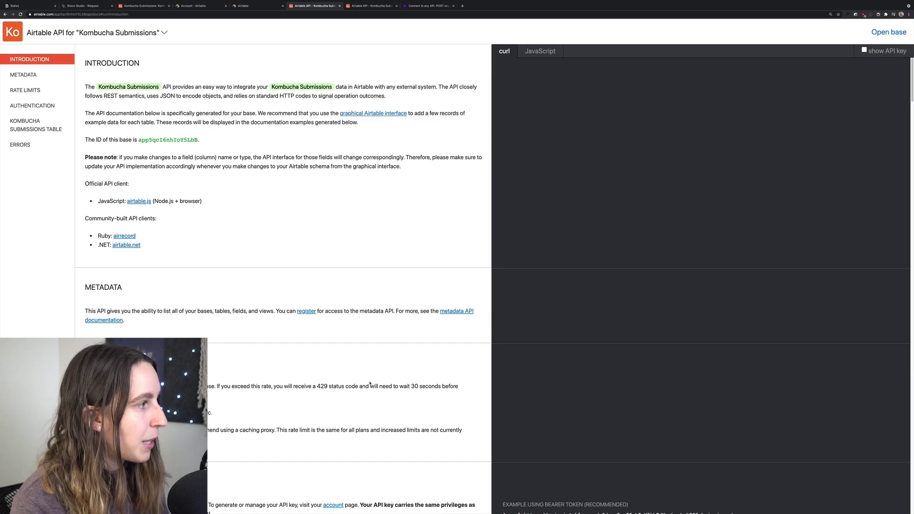
click(28, 125)
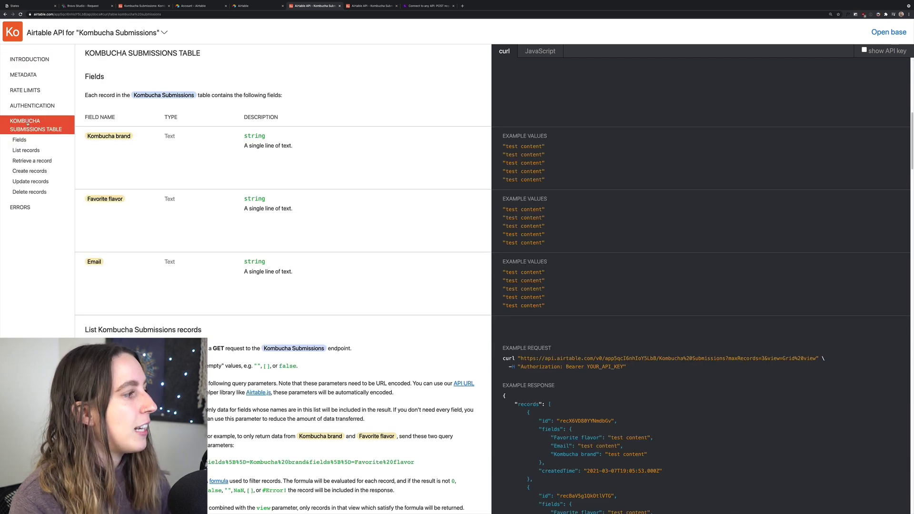
click(24, 172)
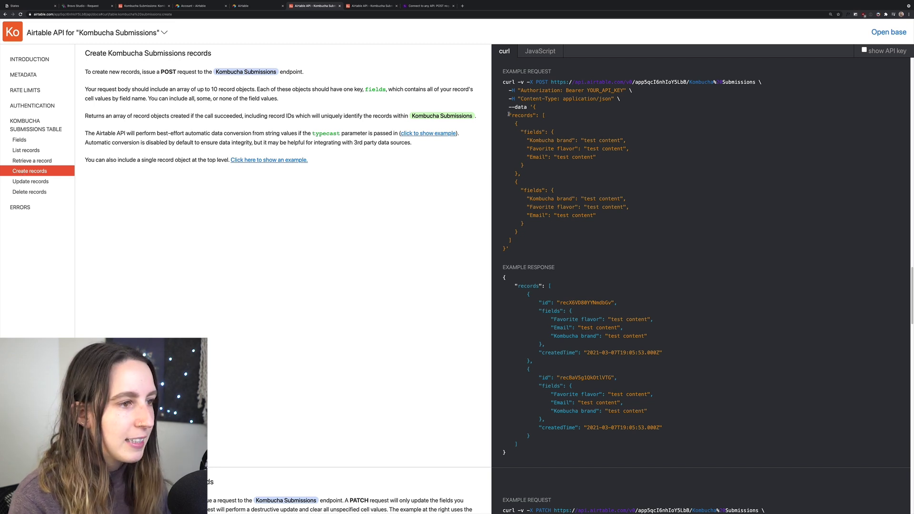
drag(508, 114, 568, 243)
click(569, 243)
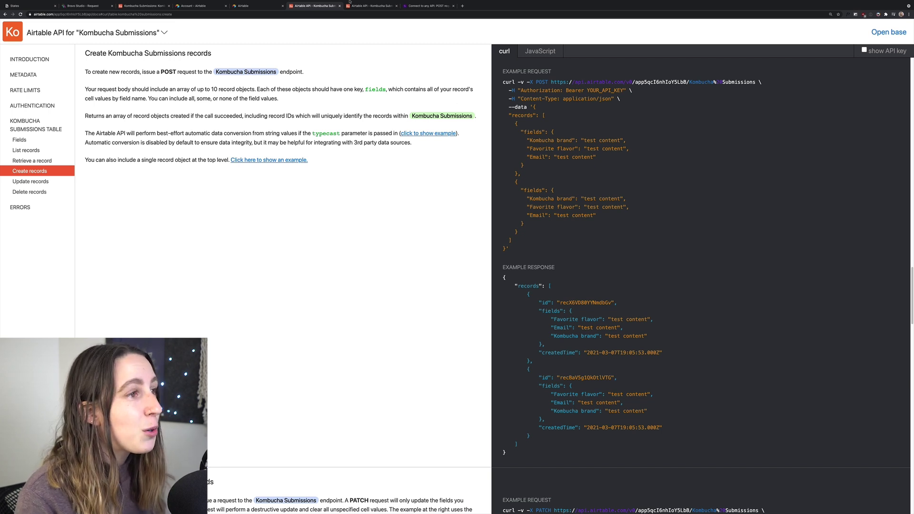
- Read steps 5–6B of the 'Connect to any API: POST request' guide, then return to Kombucha Submissions
mouse_move(349, 2)
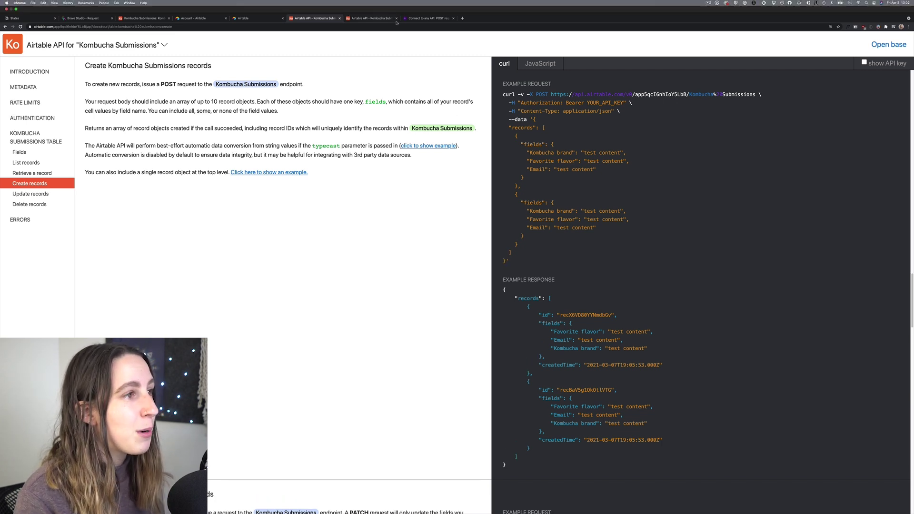
click(427, 19)
scroll(618, 309, down, 6)
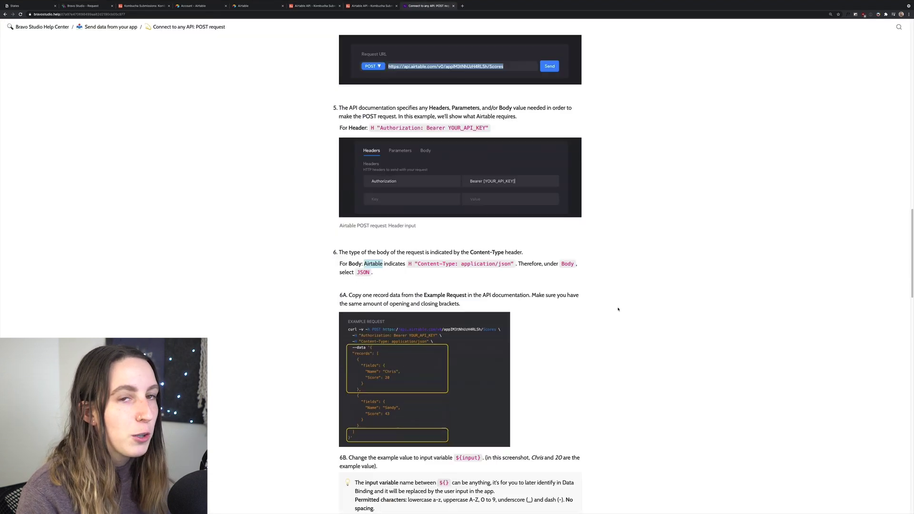
scroll(618, 309, down, 3)
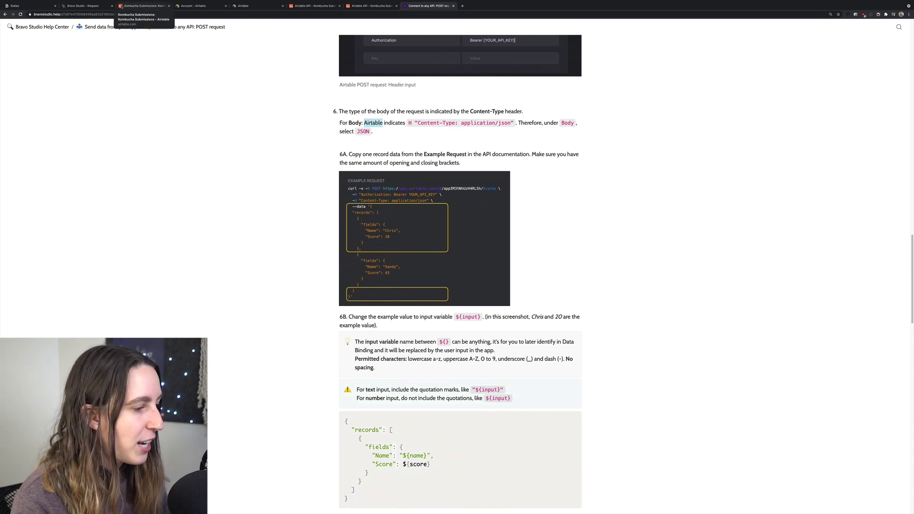
click(87, 6)
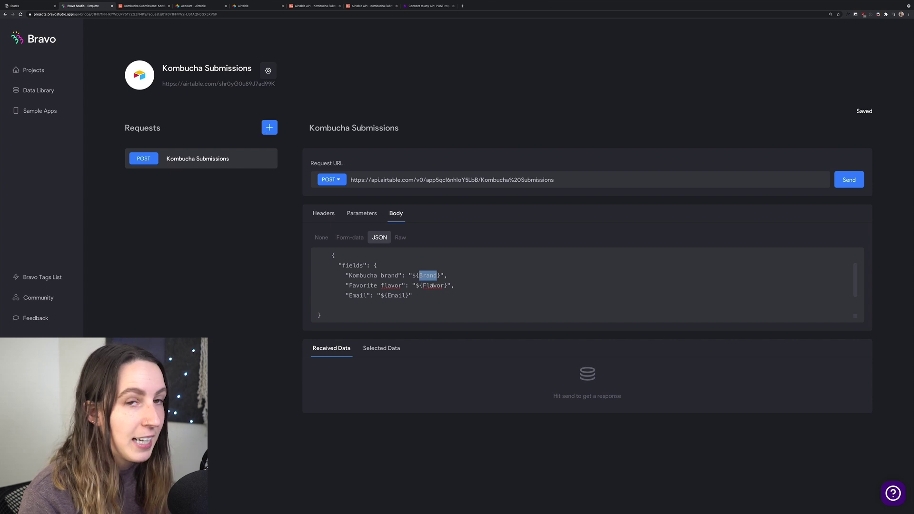
- Select the word Brand in the request body's ${Brand} placeholder
drag(415, 275, 440, 276)
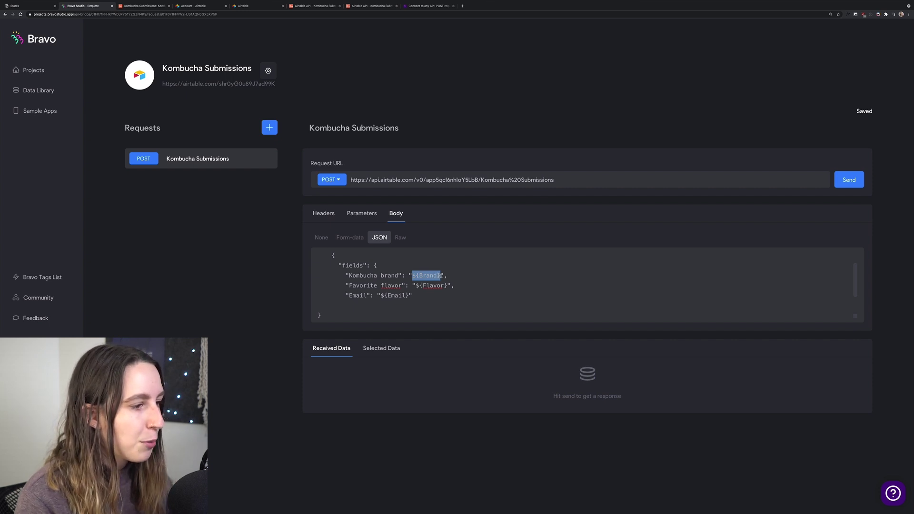
click(418, 276)
double_click(425, 275)
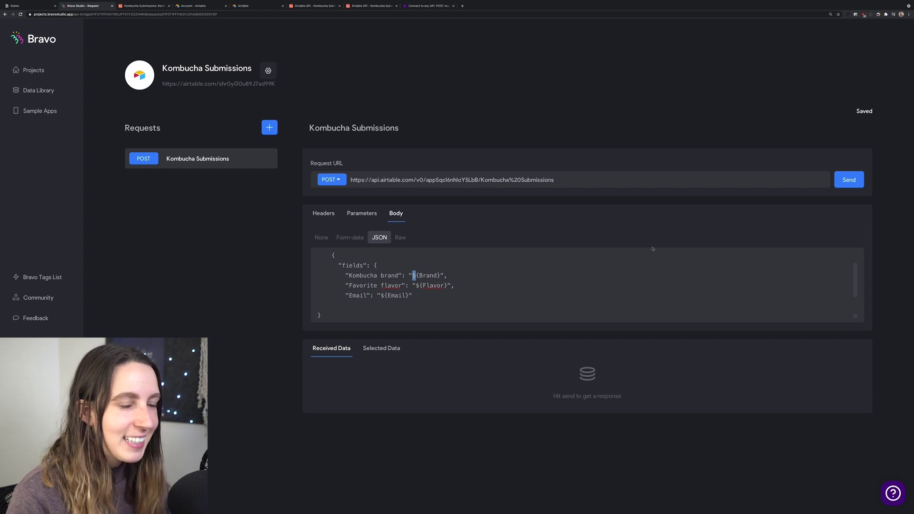
- Send the test request to Airtable and review the selected Kombucha brand, Favorite flavor and Email fields
click(849, 180)
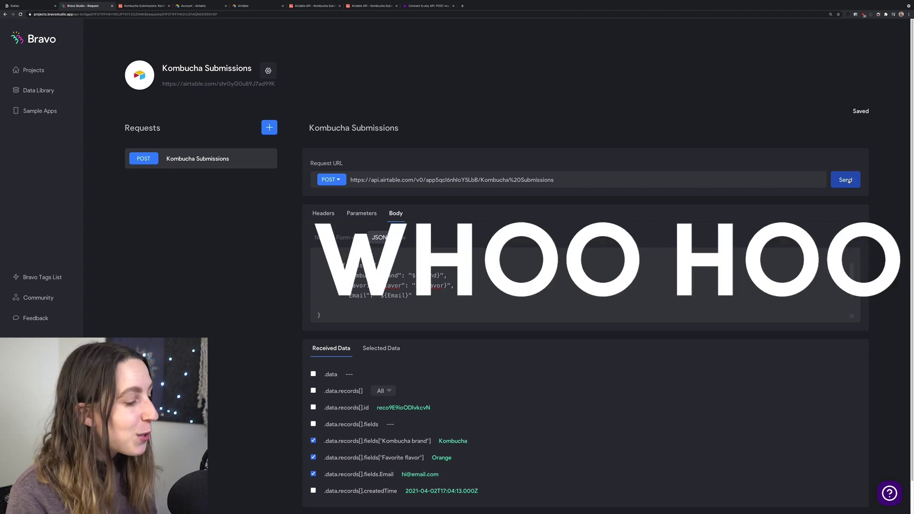
scroll(555, 360, down, 2)
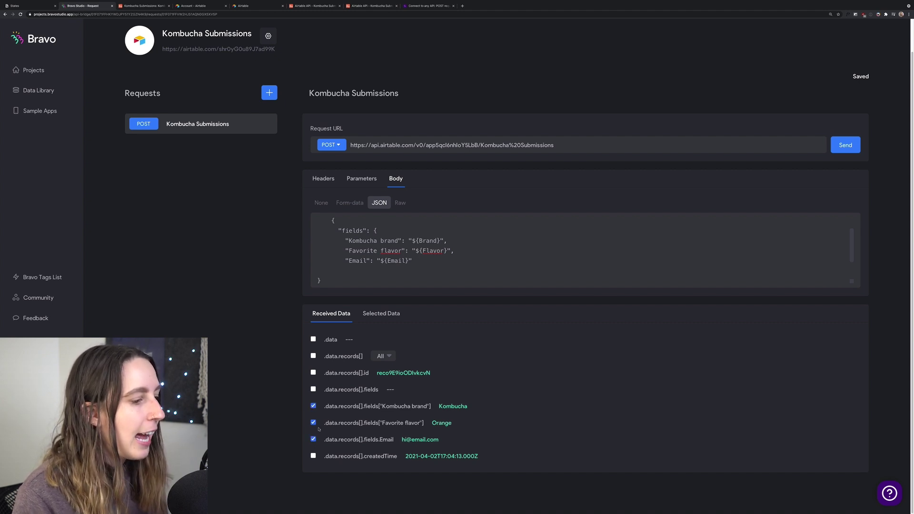
click(372, 314)
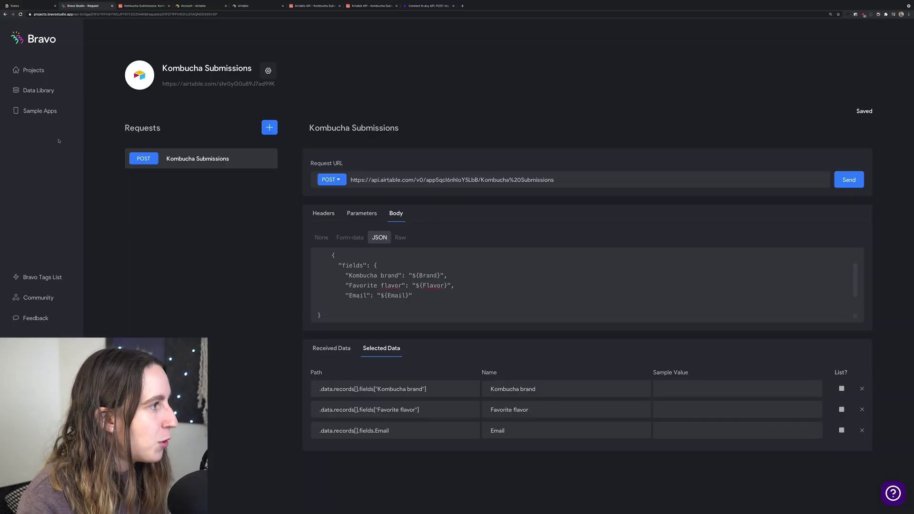
- Open the Kombucha App's Submit screen data binding, keeping Kombucha Submissions as the request
click(45, 76)
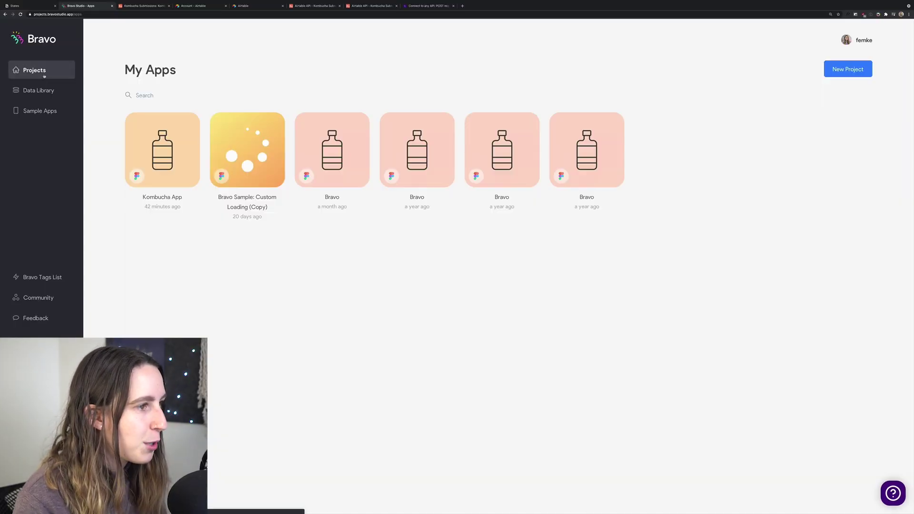
click(167, 161)
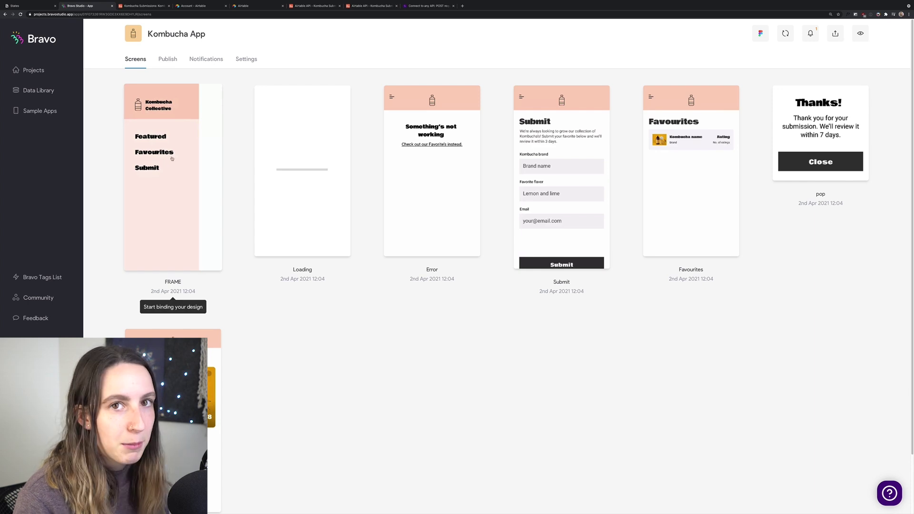
click(546, 169)
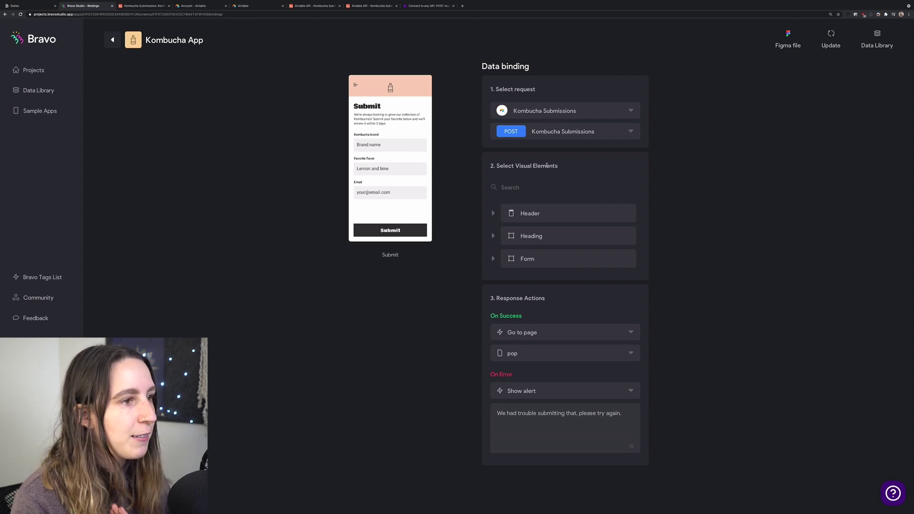
click(530, 110)
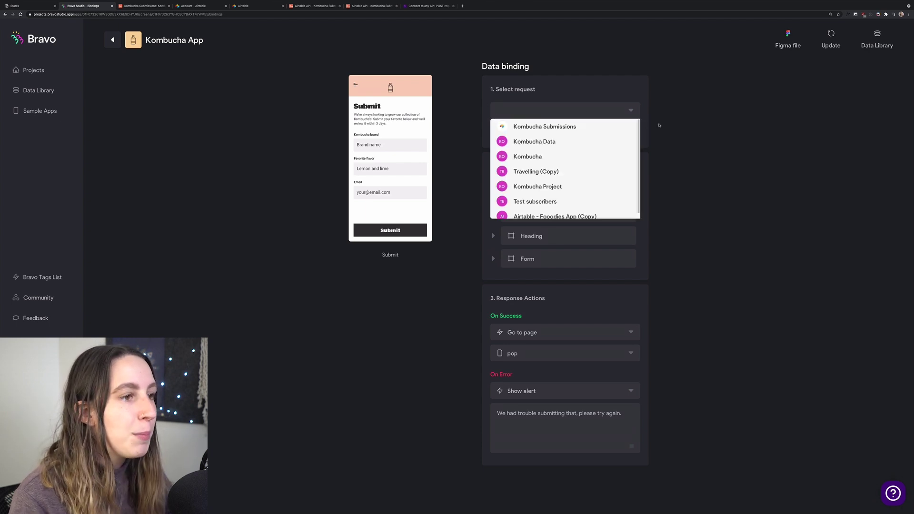
click(659, 124)
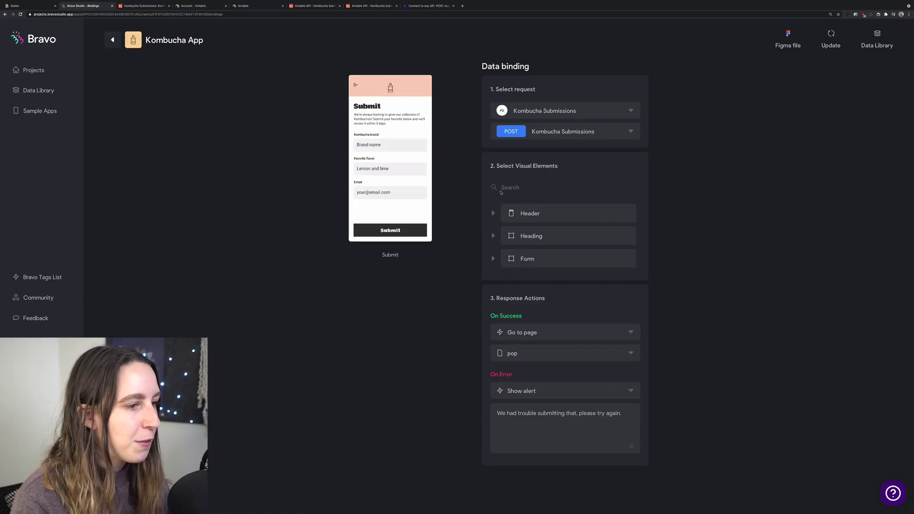
- Expand the Form element and inspect the emailInput and brandInput bindings
click(534, 259)
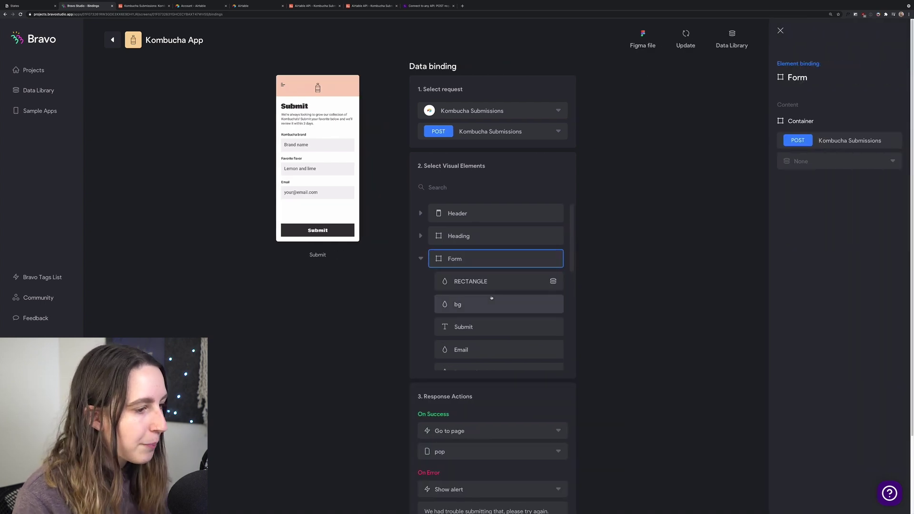
scroll(492, 297, down, 1)
scroll(468, 299, down, 5)
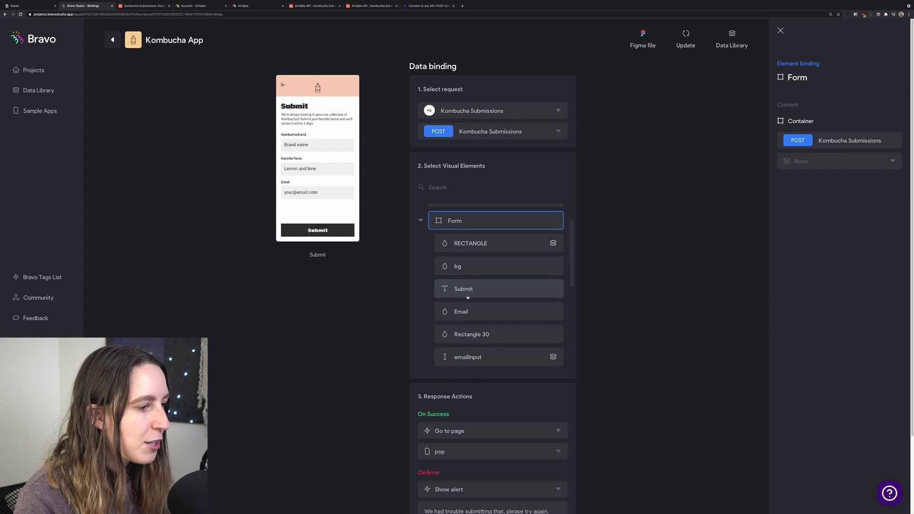
scroll(467, 298, down, 1)
click(448, 305)
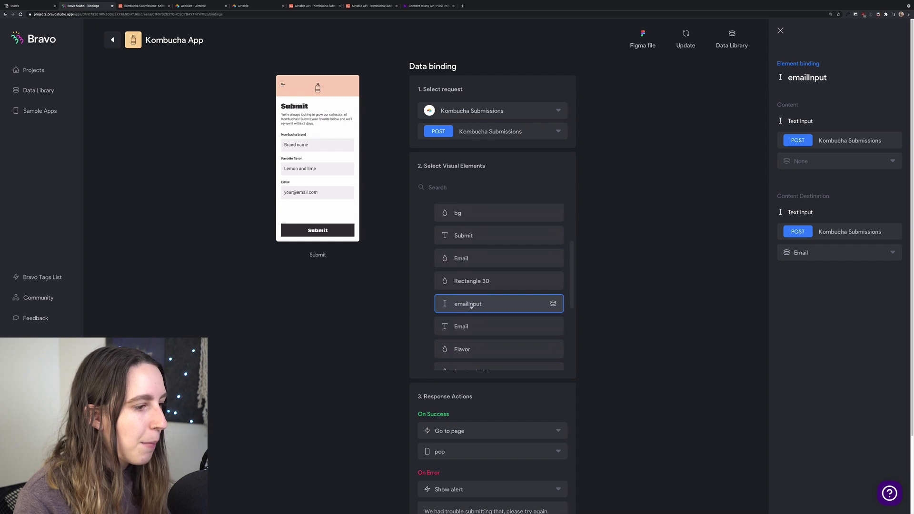
scroll(469, 307, down, 5)
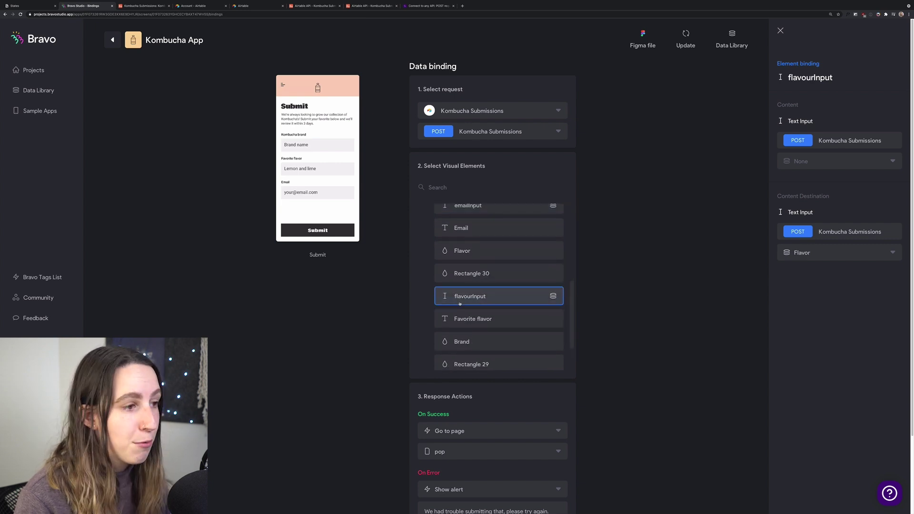
scroll(460, 304, down, 3)
click(500, 332)
scroll(497, 307, up, 6)
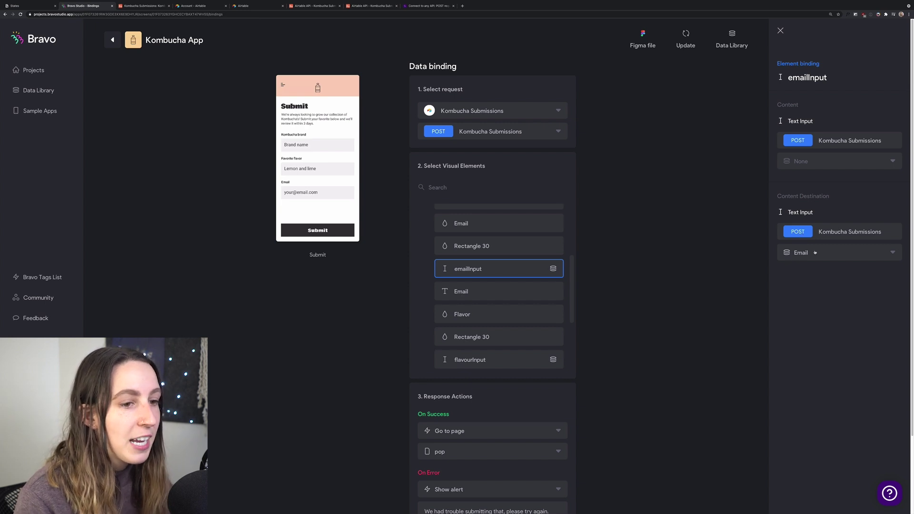
- Check the Airtable table's column names and bind emailInput to the Email field
click(892, 253)
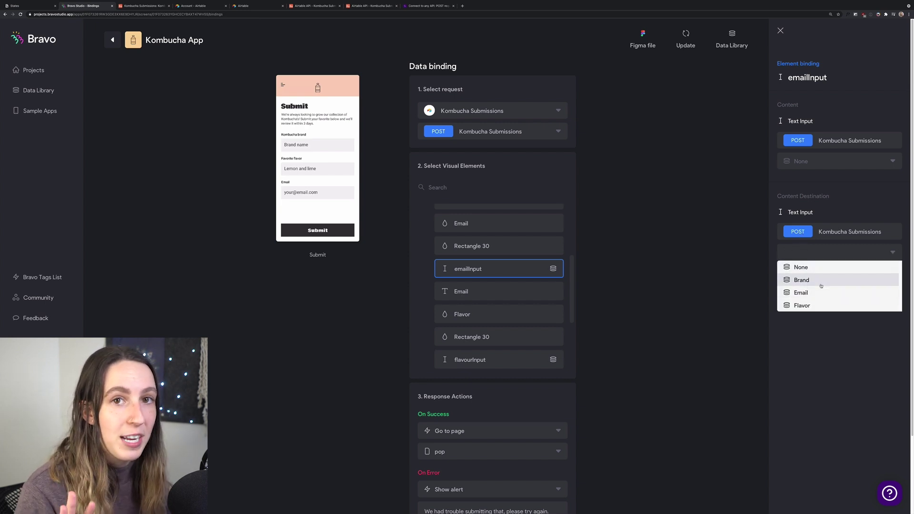
mouse_move(386, 4)
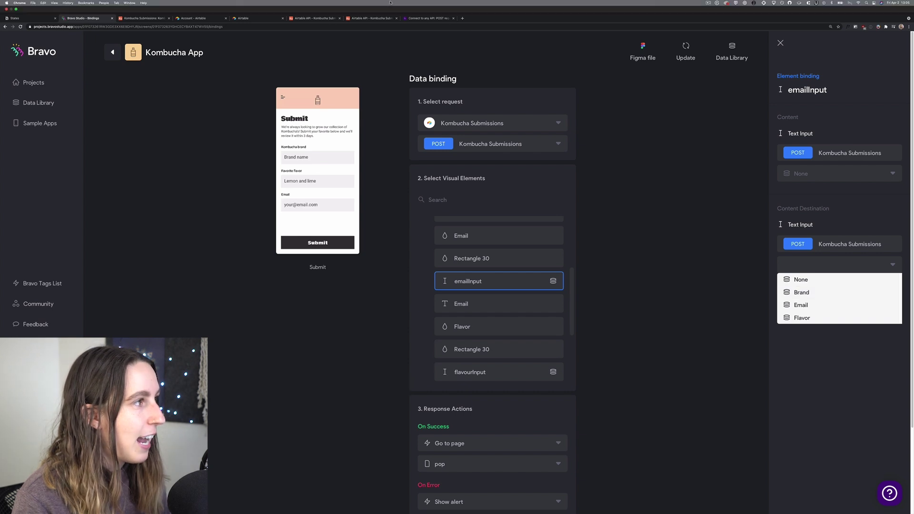
click(183, 19)
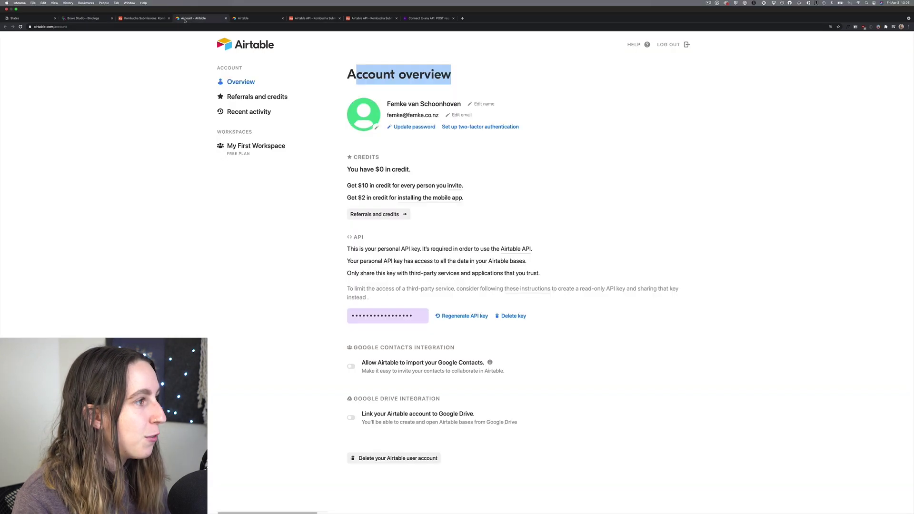
click(138, 19)
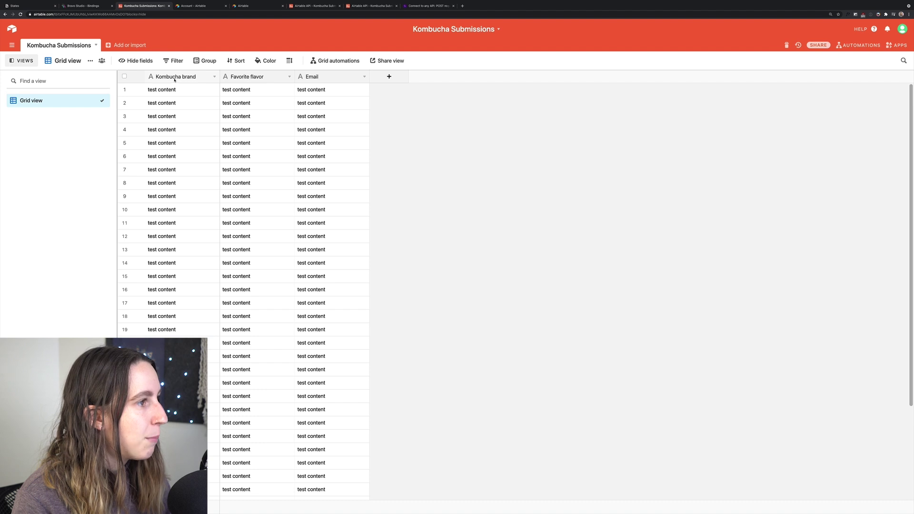
click(82, 20)
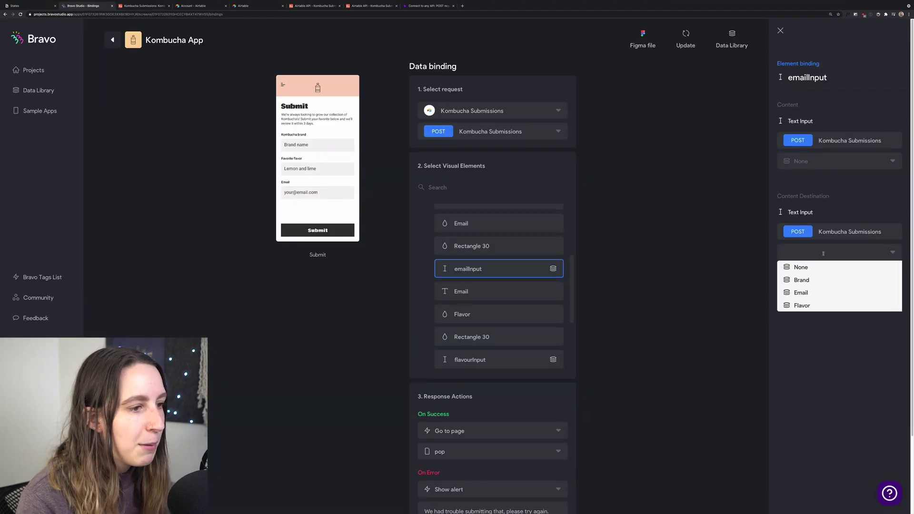
click(813, 294)
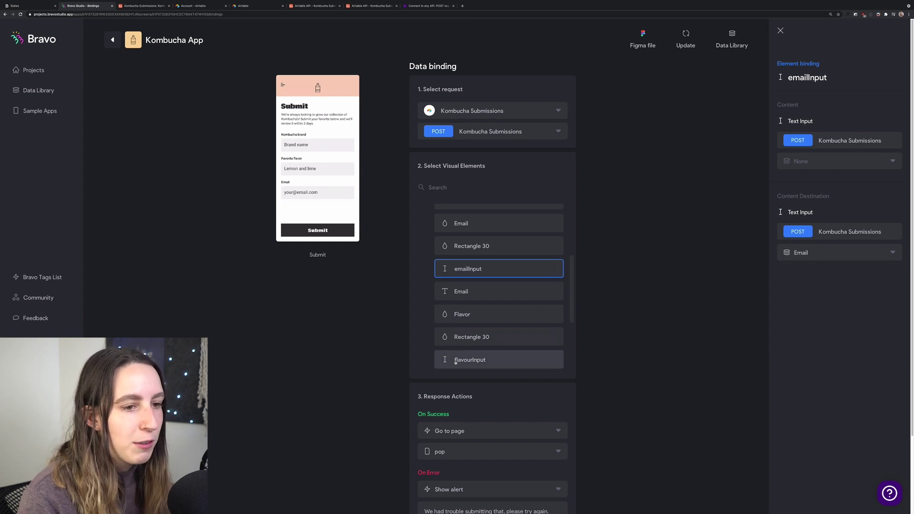
- Bind flavourInput to the Flavor field, then select brandInput and open its destination choices
click(495, 359)
click(802, 253)
click(807, 306)
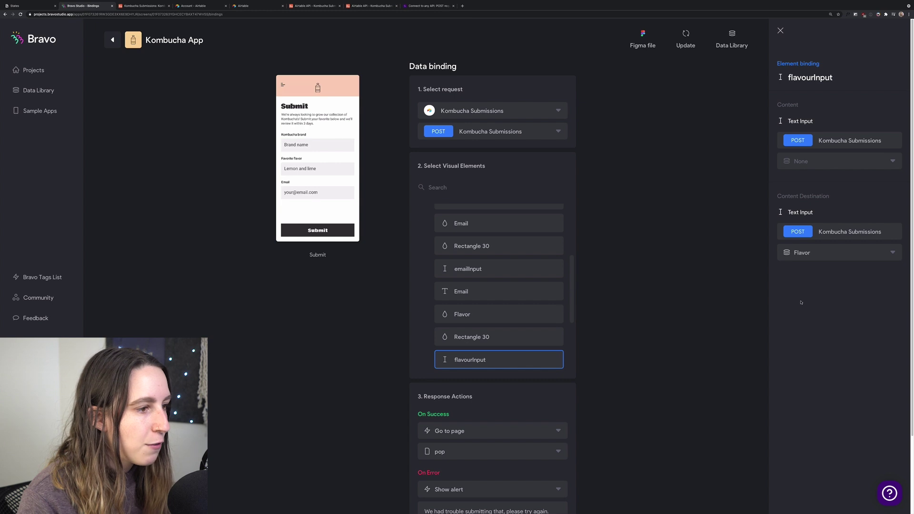
scroll(485, 319, down, 2)
scroll(484, 318, down, 3)
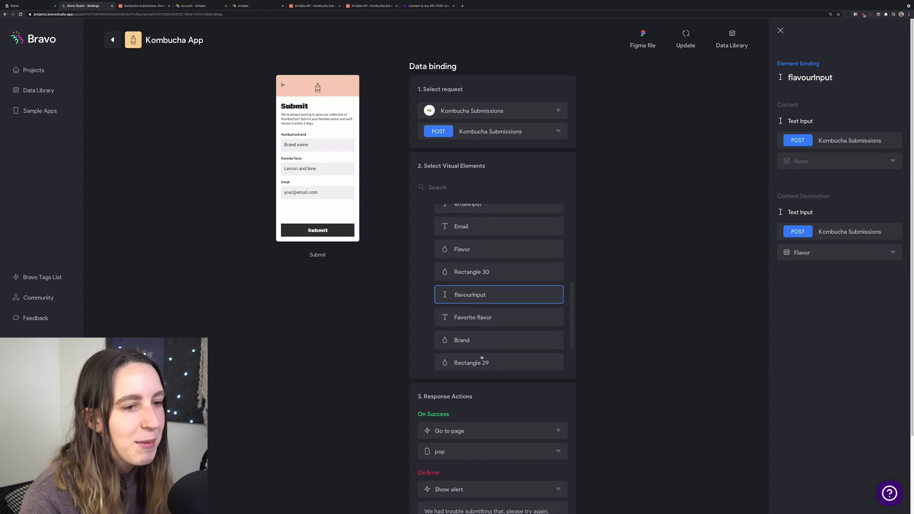
click(495, 334)
click(858, 253)
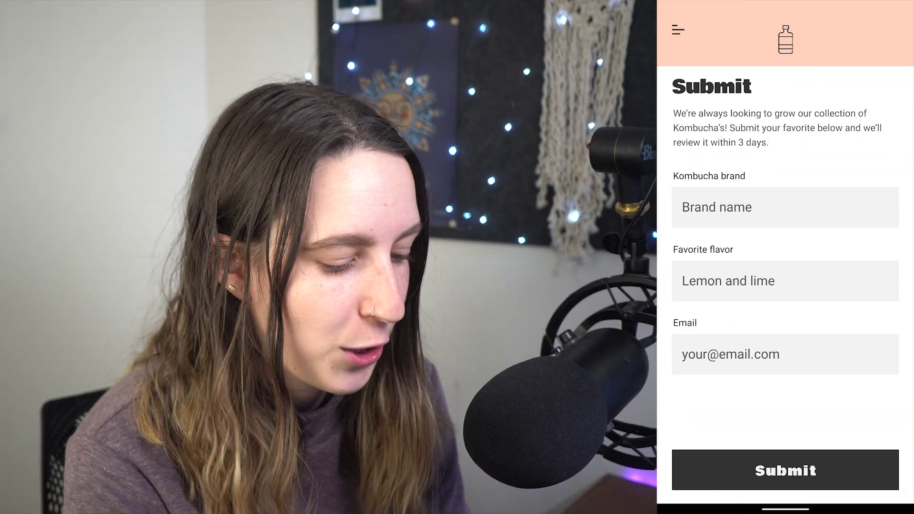
- Fill the form with brand Good Buzz, flavour Passionfruit and an email address, then submit it
click(785, 207)
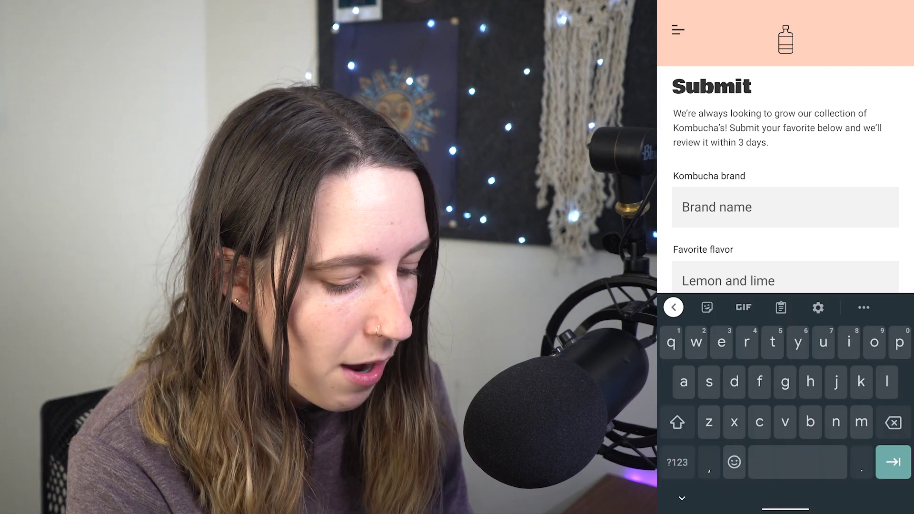
text(Goo)
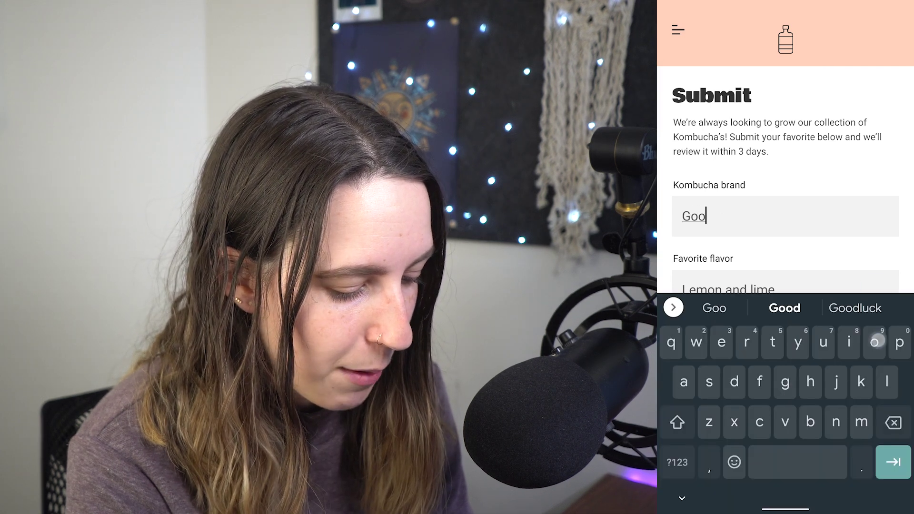
text(d Buz)
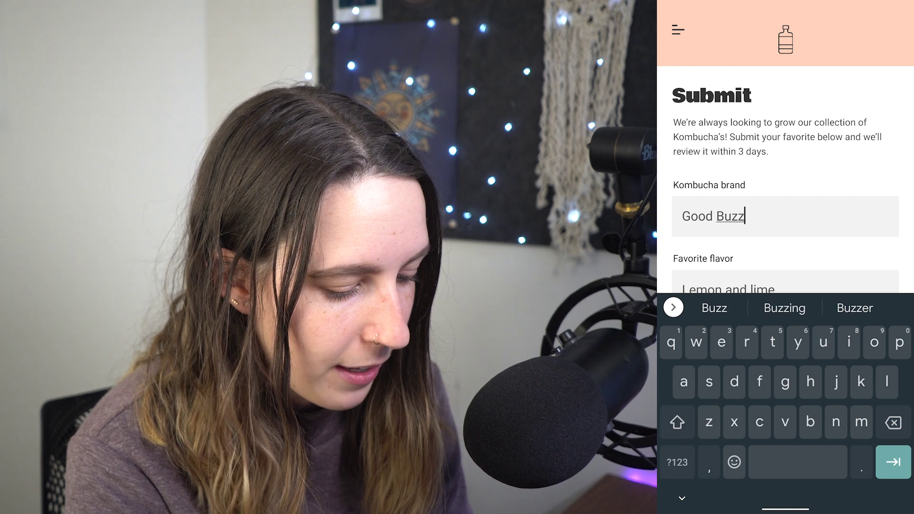
text(z)
key(Tab)
text(Pass)
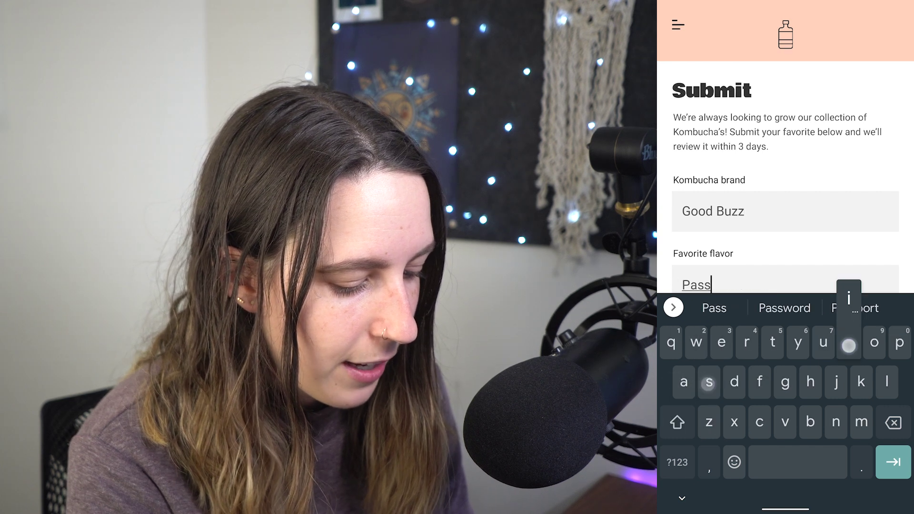
text(ionfruit)
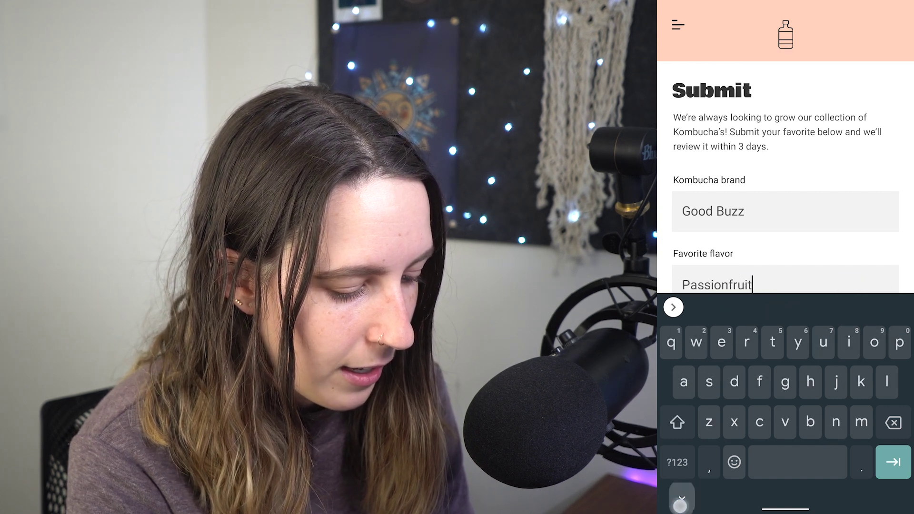
key(Tab)
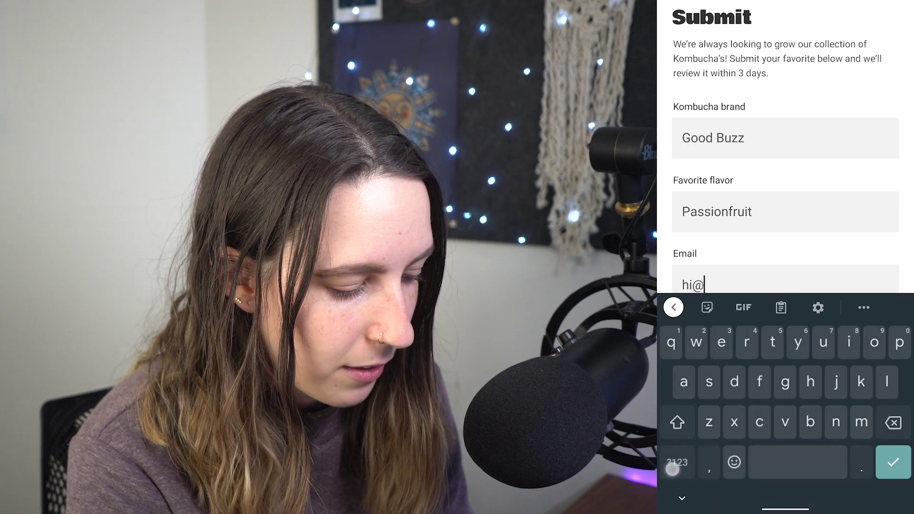
key(Return)
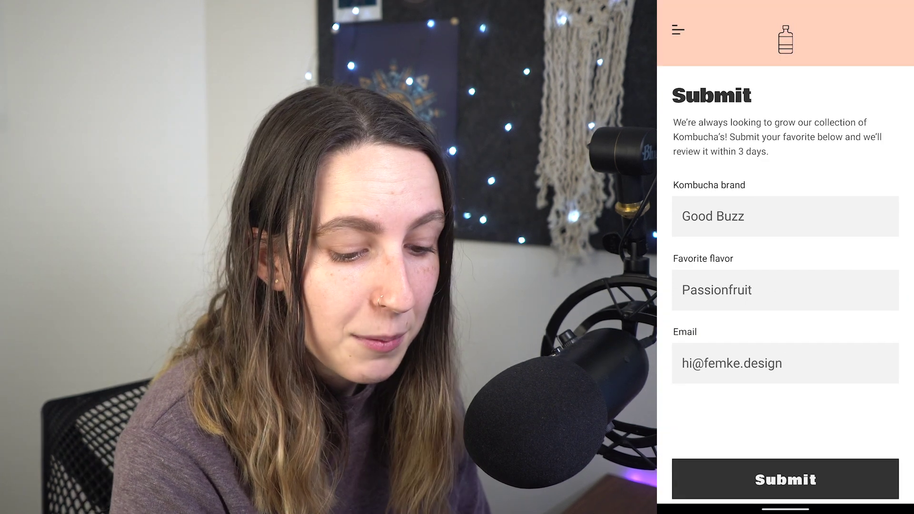
click(830, 481)
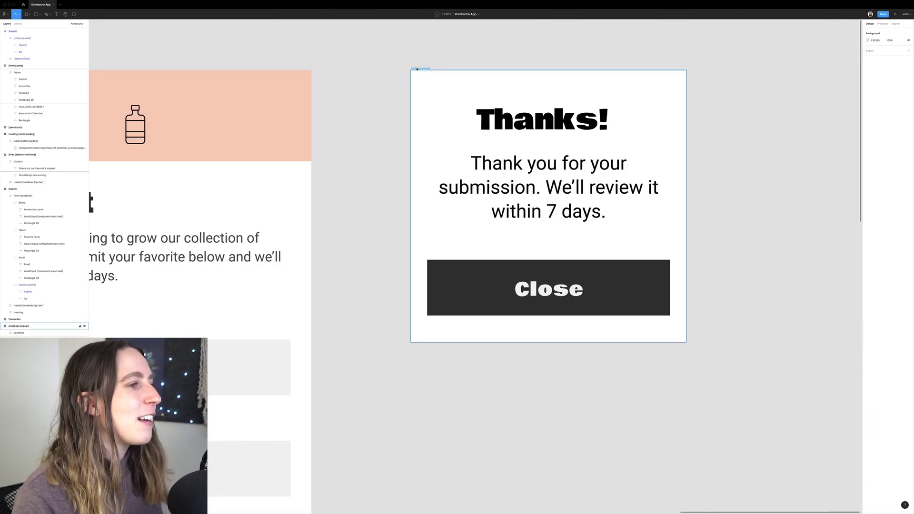
- Select the Thanks pop frame's Close button and confirm its layer is named [action:close]
click(418, 69)
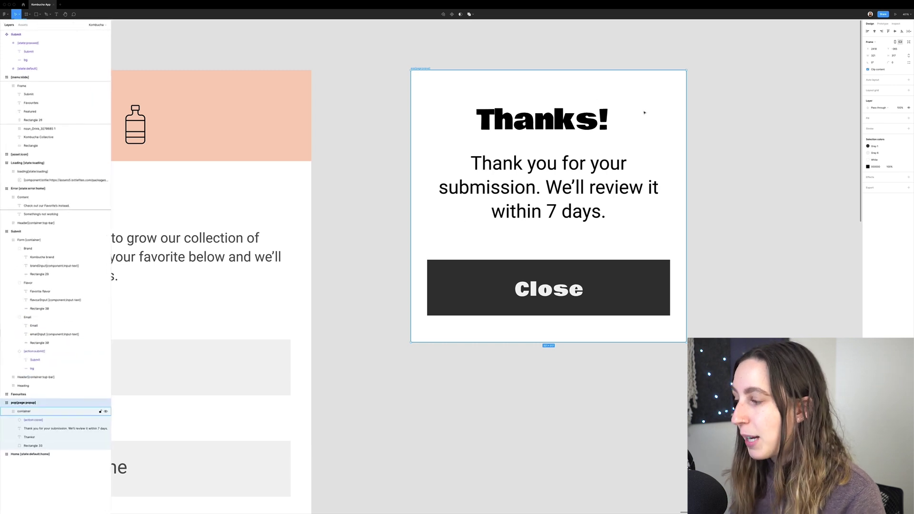
click(580, 296)
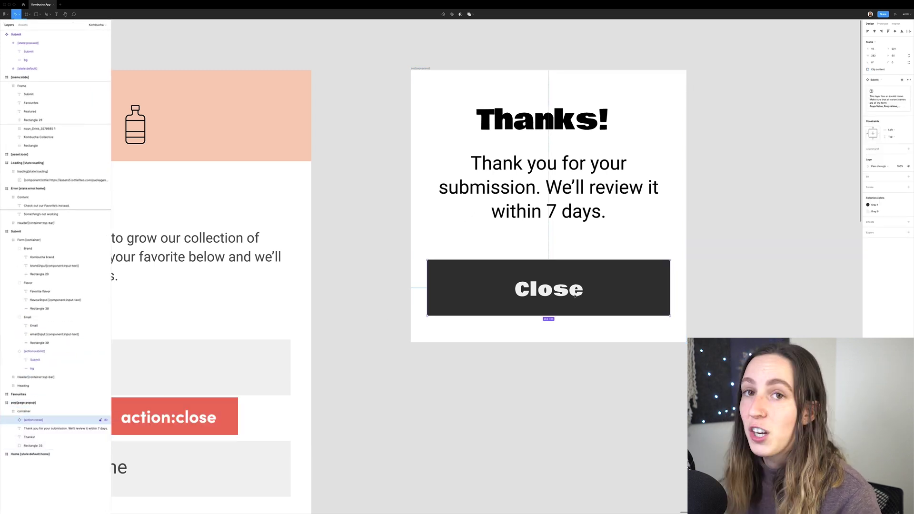
double_click(35, 419)
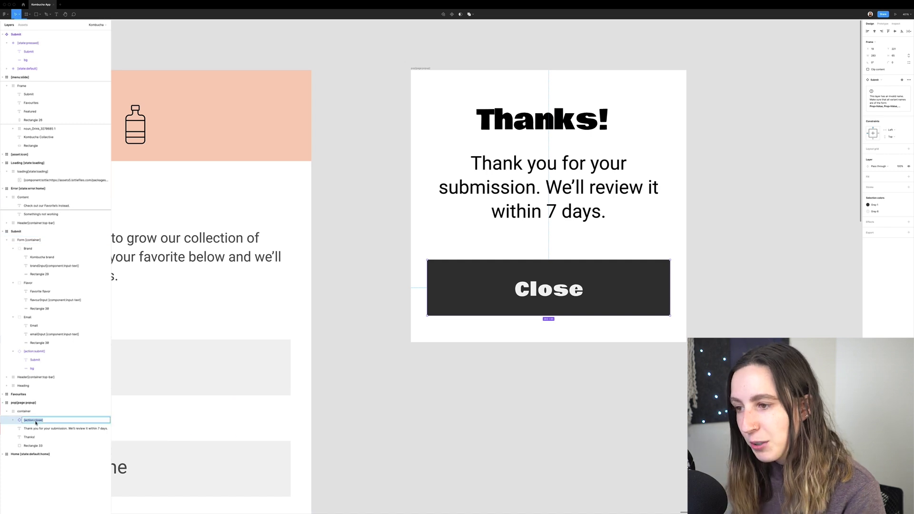
key(Return)
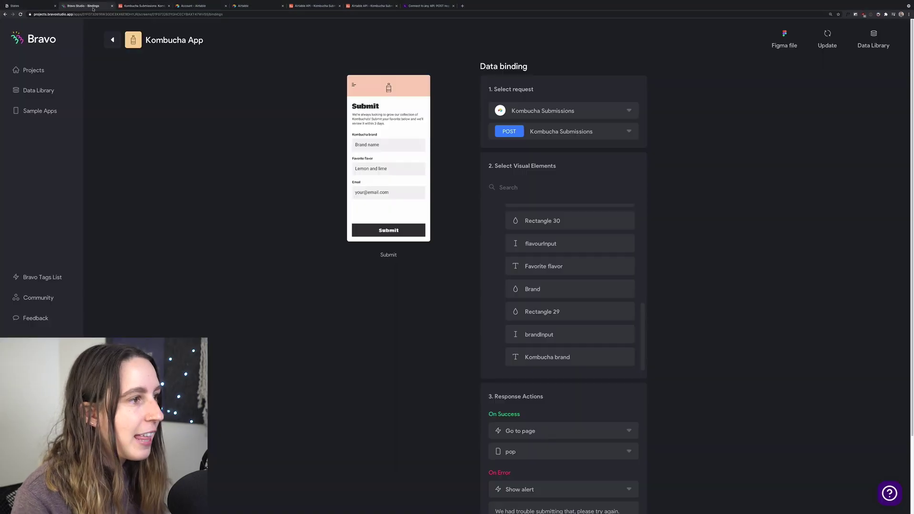
- Set On Success to Go to page 'pop' and On Error to Show alert
scroll(760, 329, down, 1)
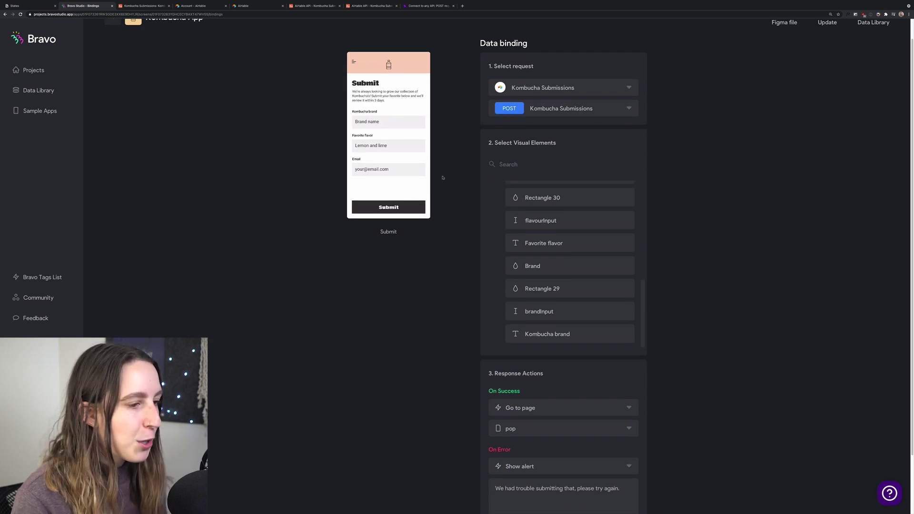
scroll(732, 365, down, 3)
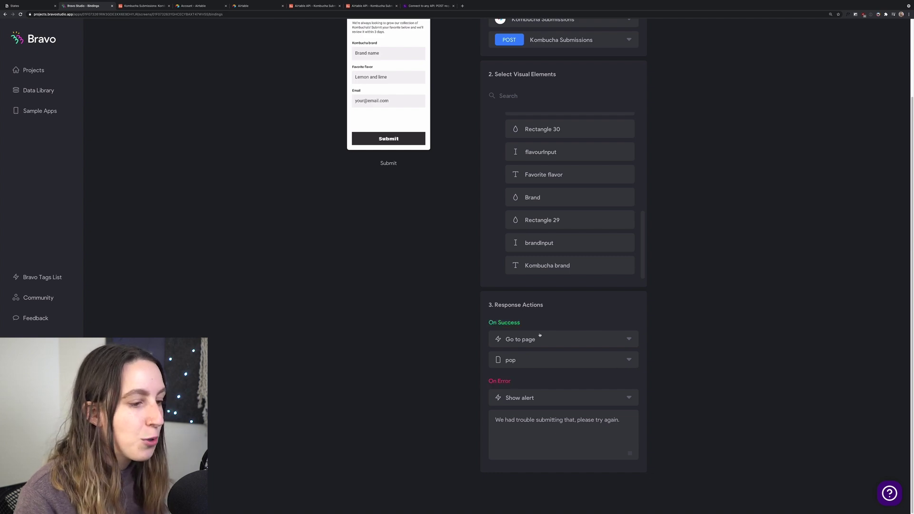
click(621, 342)
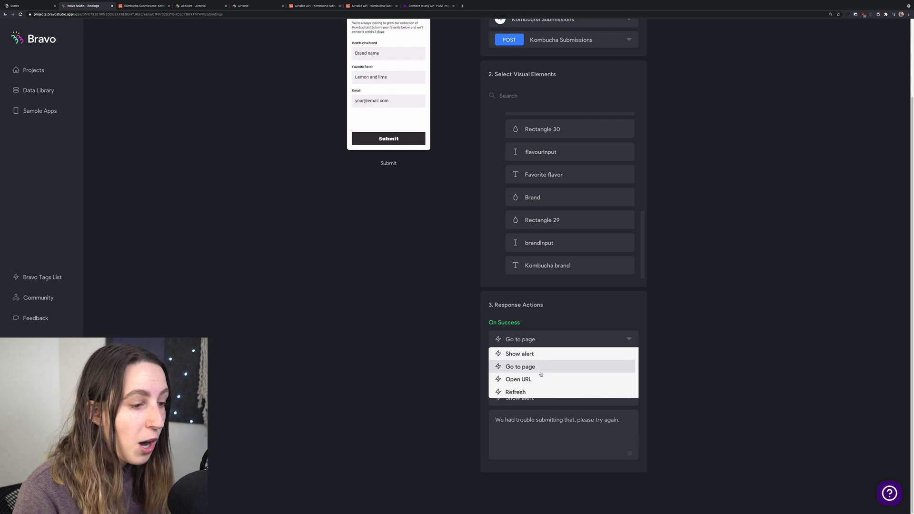
click(671, 370)
click(589, 359)
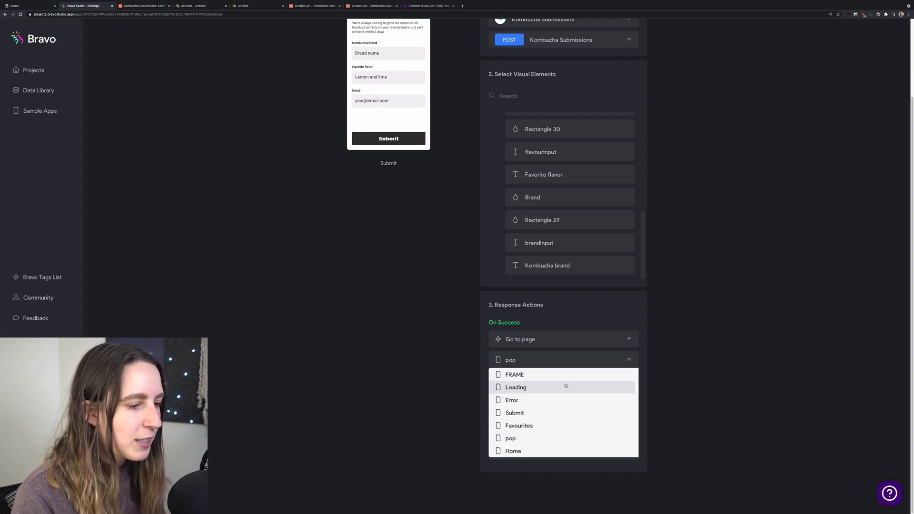
click(715, 390)
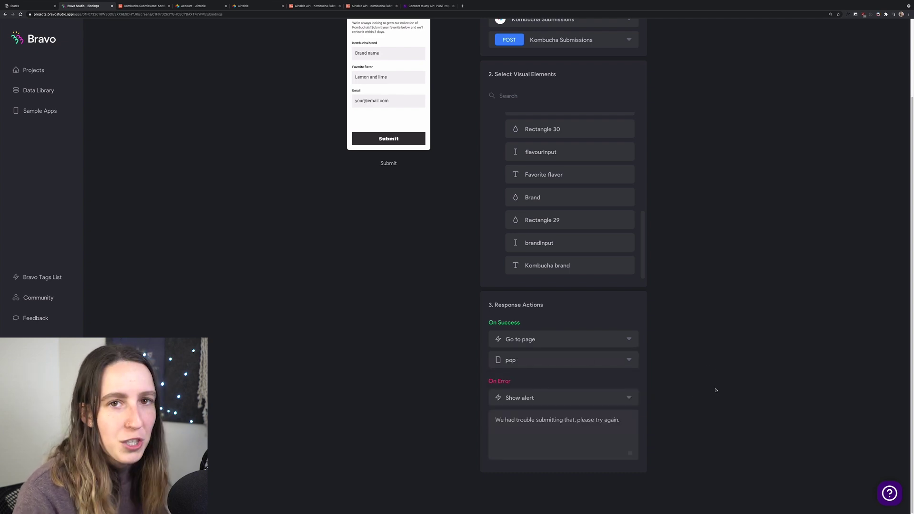
click(607, 402)
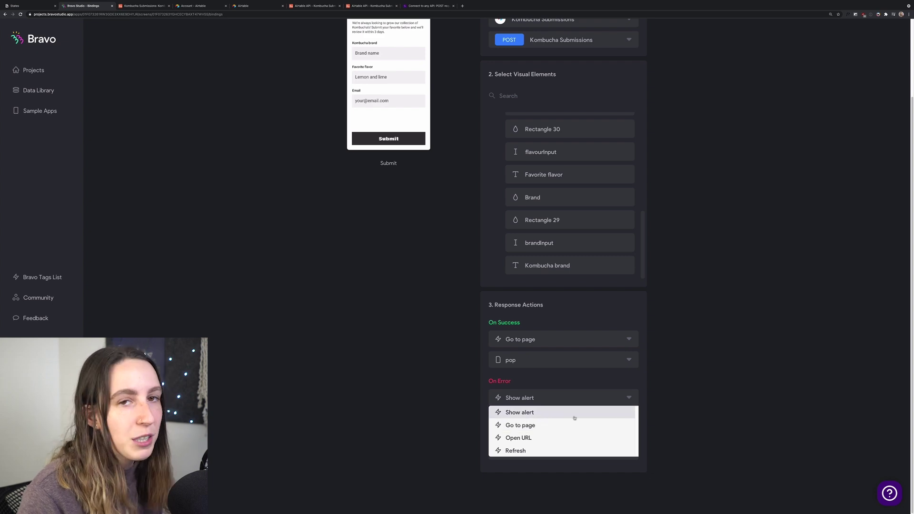
click(613, 416)
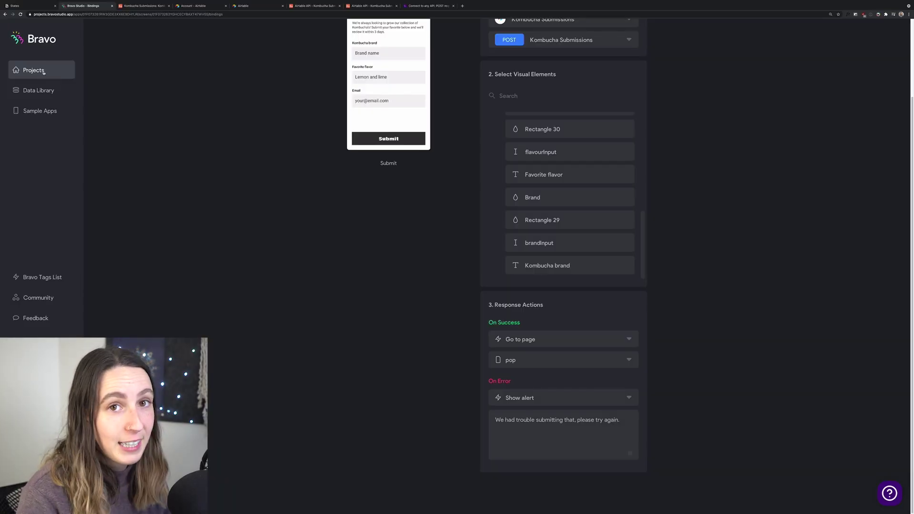
- Open Kombucha App, browse its Notifications and Settings pages, then go to Publish › Android
click(42, 72)
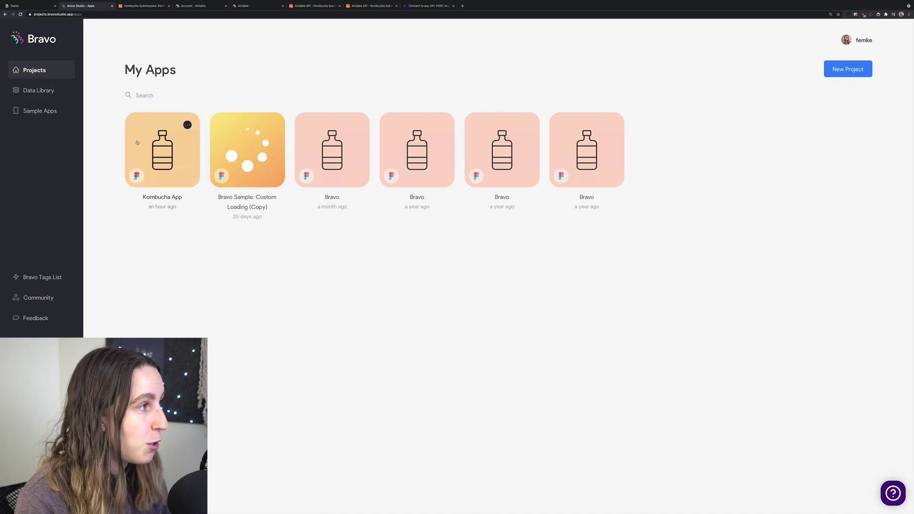
click(157, 156)
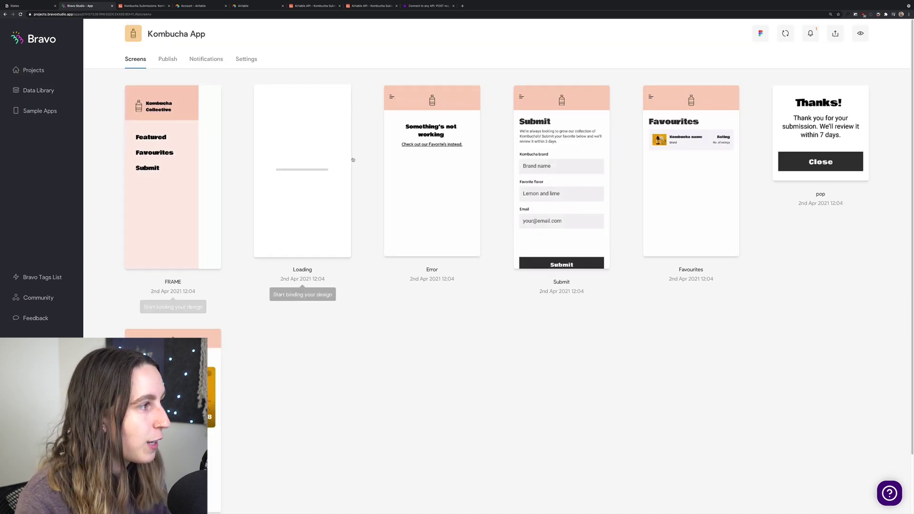
click(210, 60)
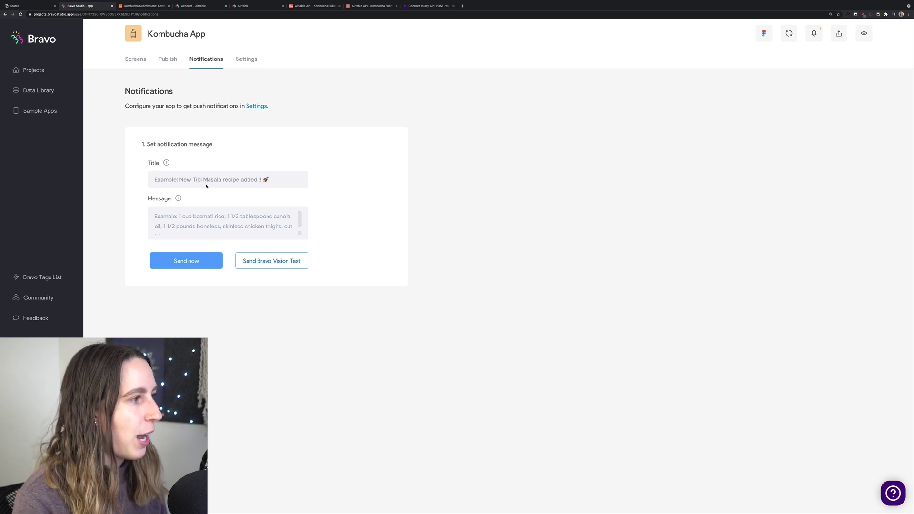
click(245, 67)
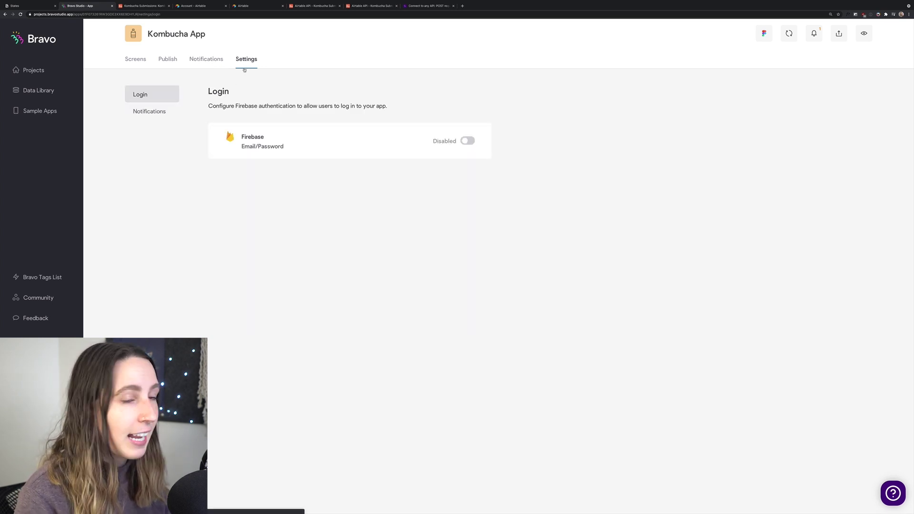
click(135, 111)
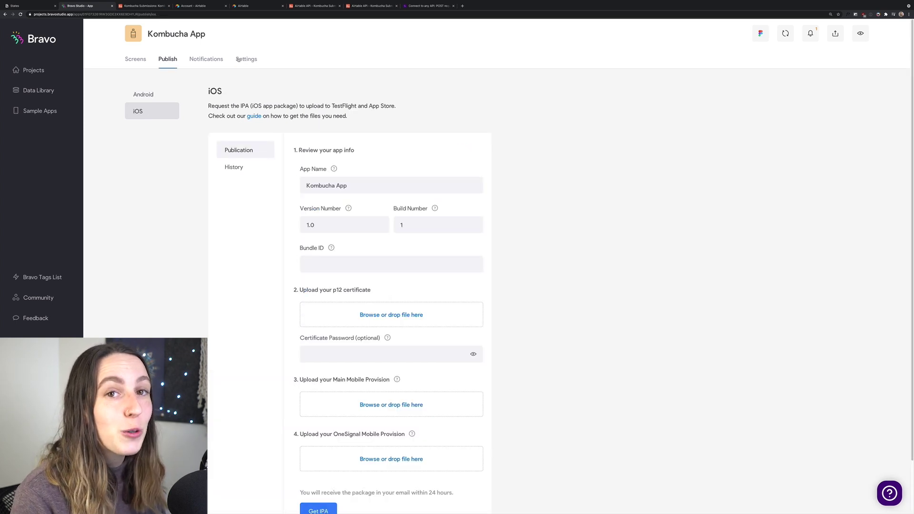
click(238, 59)
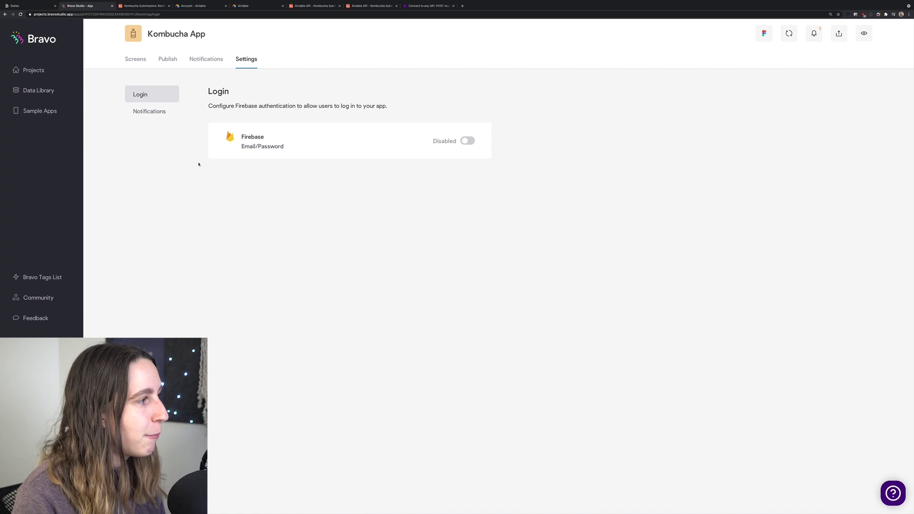
click(164, 60)
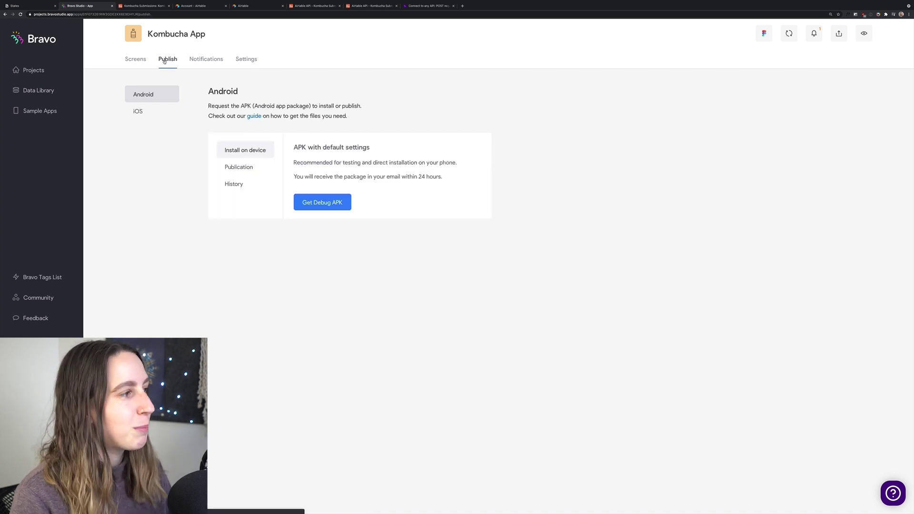